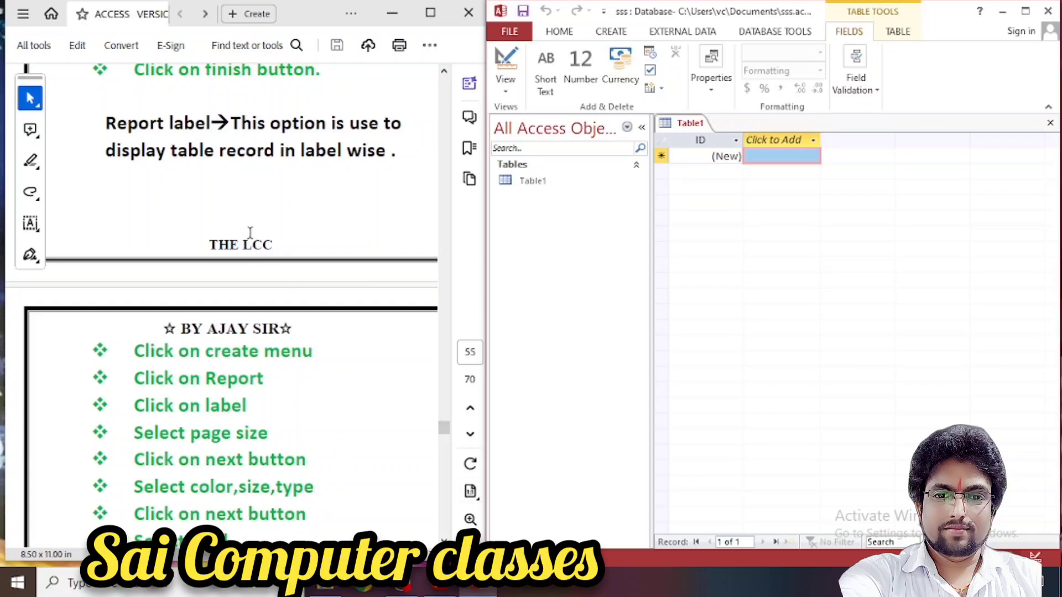
- Read the Report label definition and its list of steps in the PDF notes
click(430, 12)
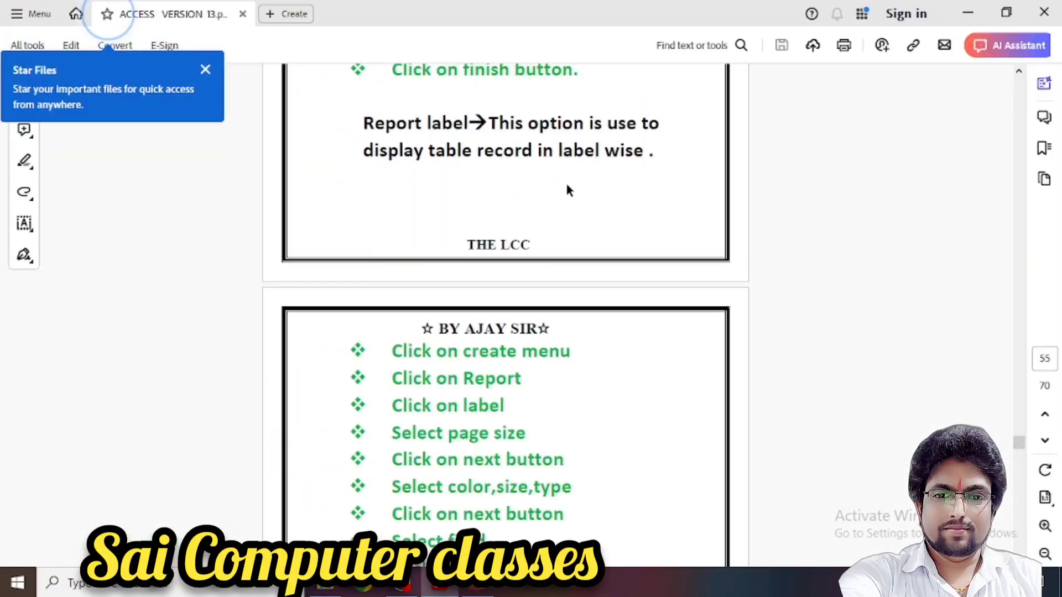
click(205, 71)
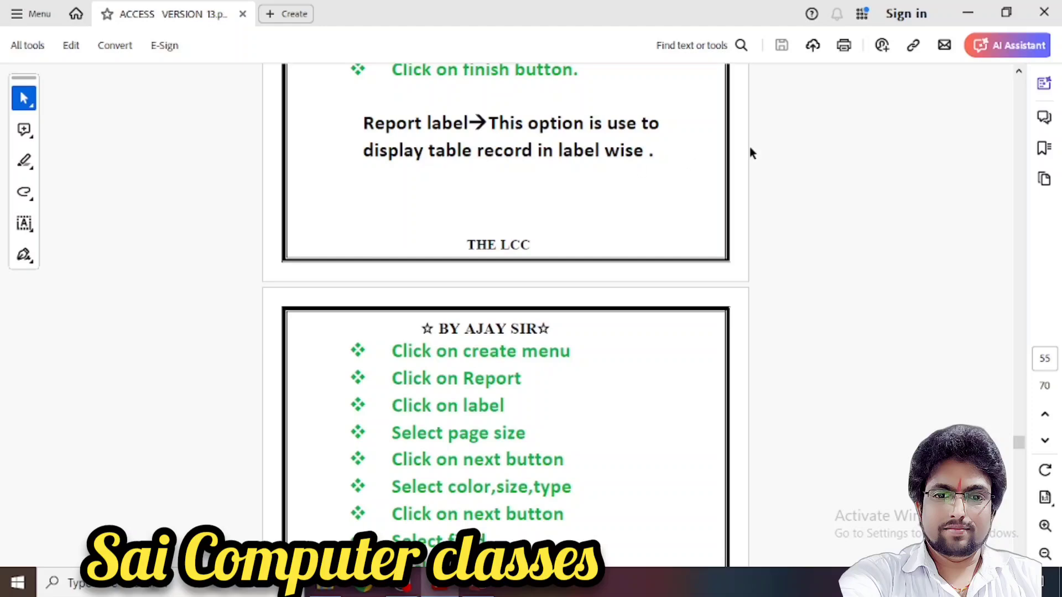
click(1007, 12)
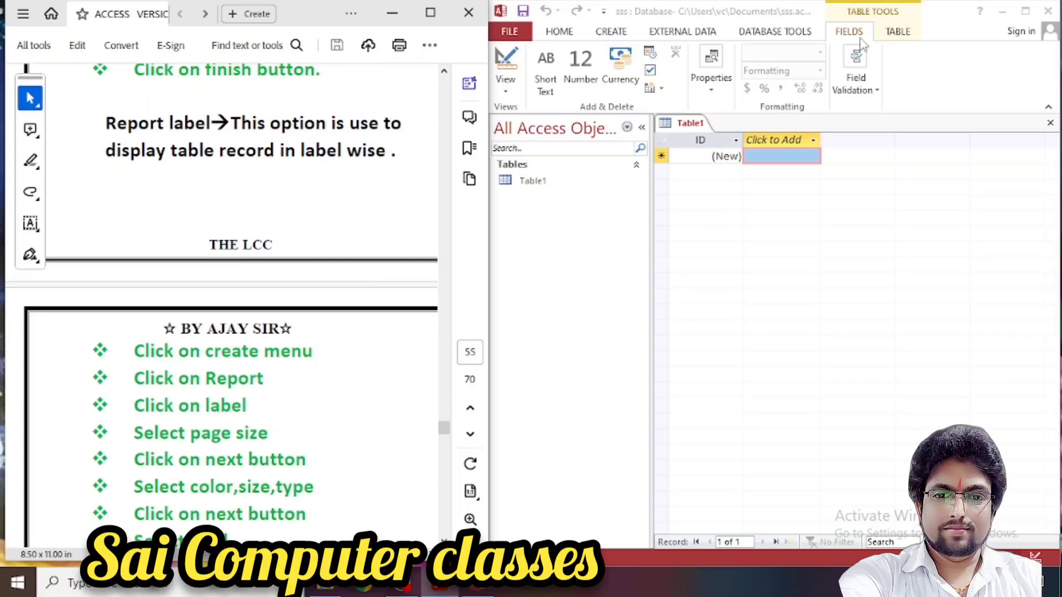
click(958, 94)
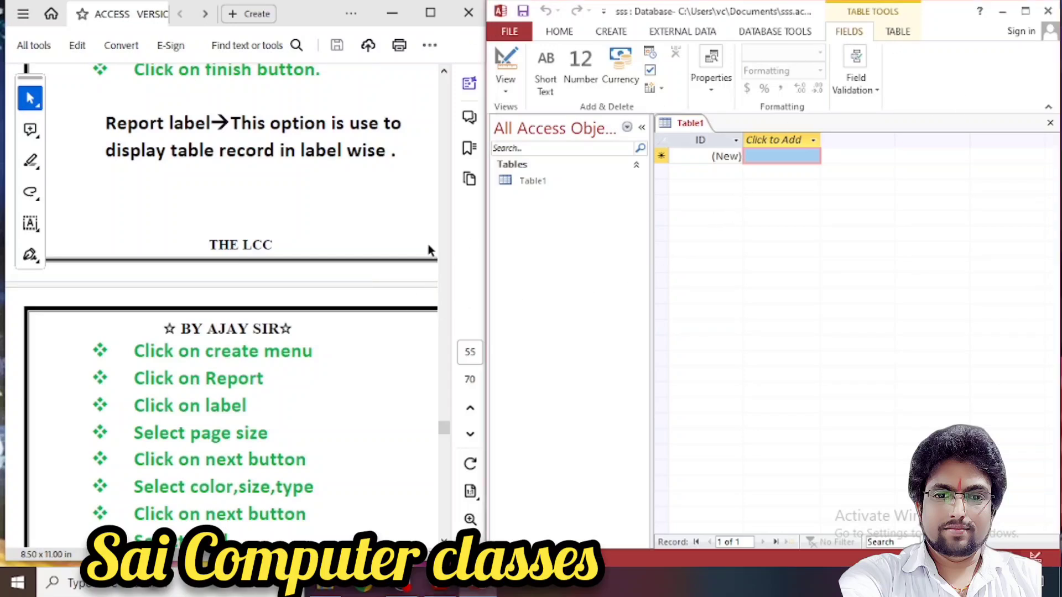
scroll(294, 305, down, 4)
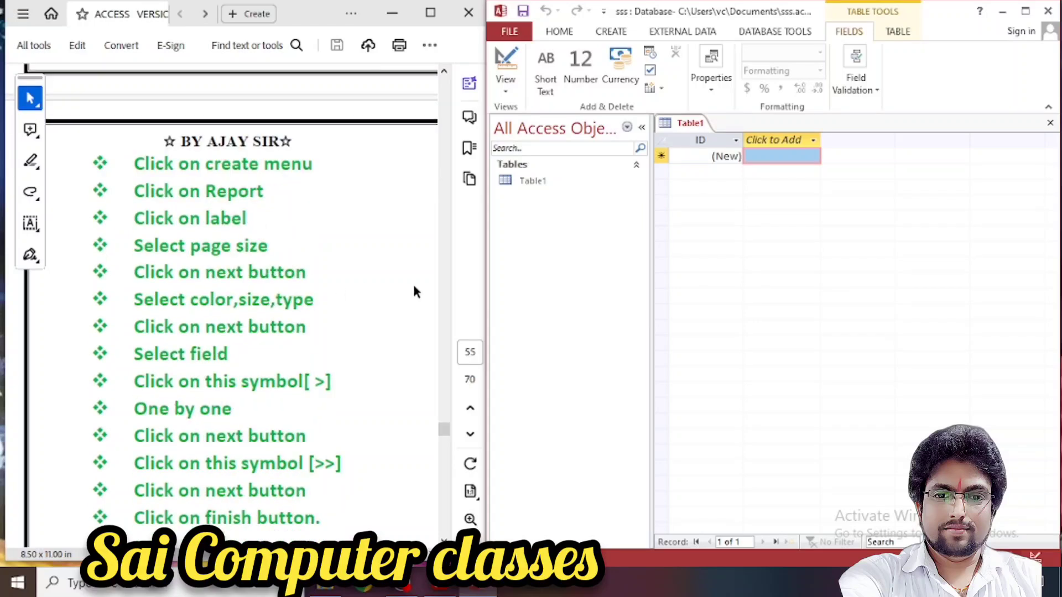
scroll(414, 284, up, 2)
scroll(414, 283, down, 3)
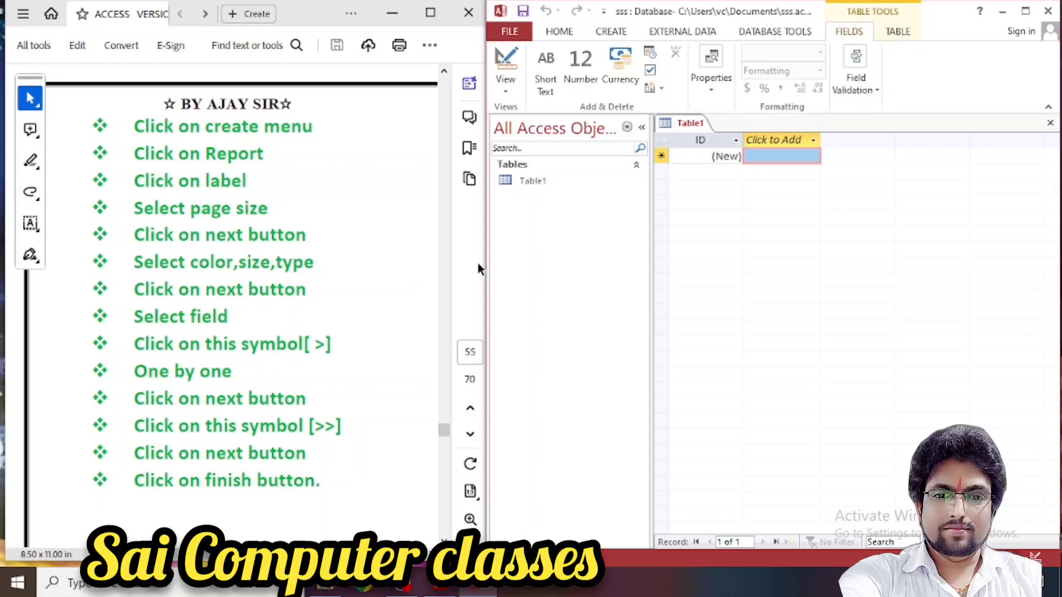
- Close the open empty table and start a new one in Design view with a roll field of type AutoNumber
click(1051, 122)
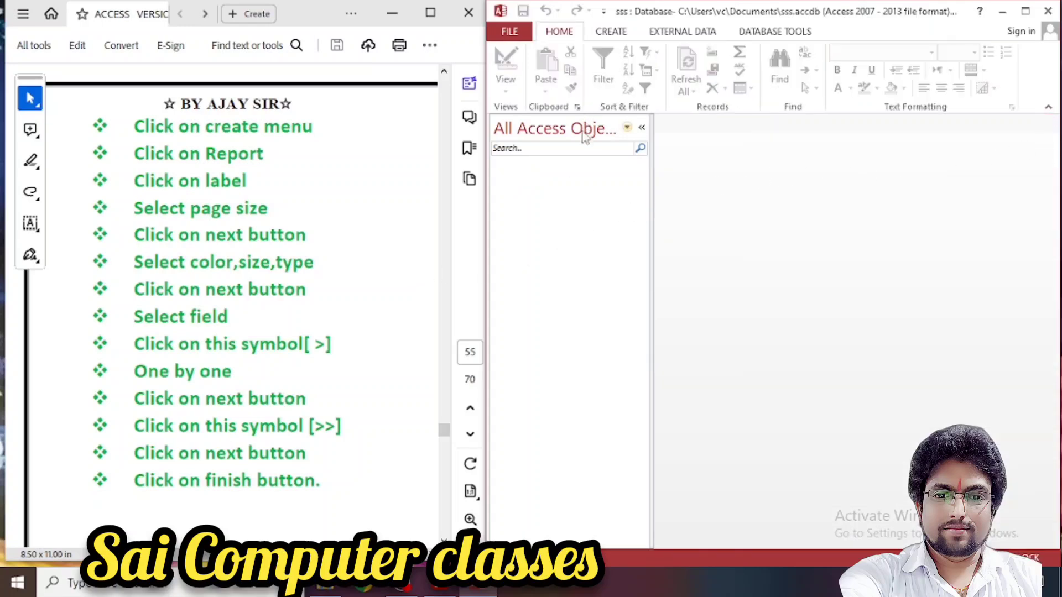
click(610, 32)
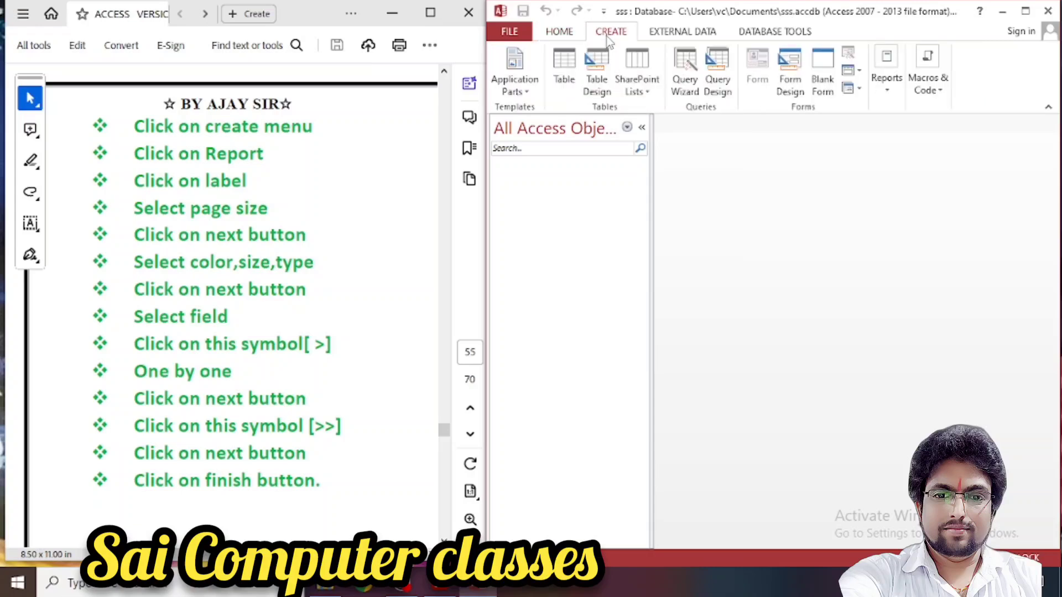
click(596, 72)
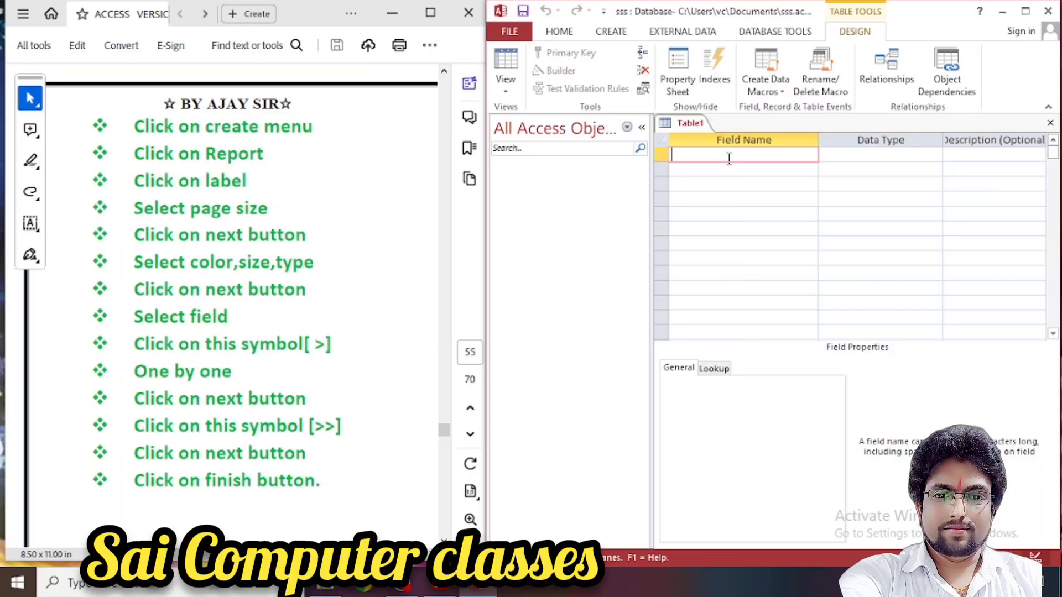
text(roll)
key(Tab)
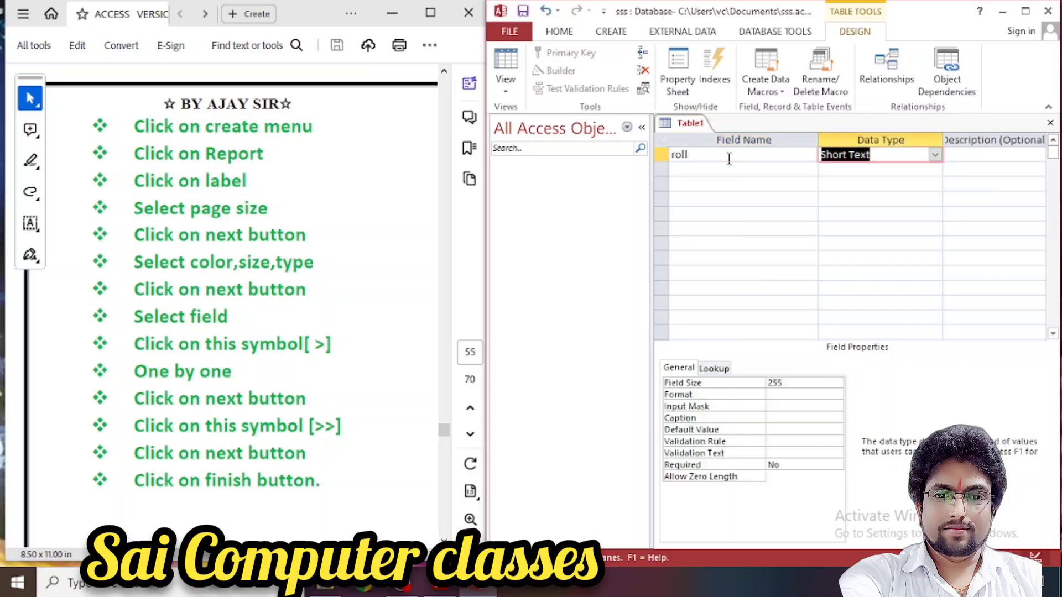
text(a)
key(Tab)
key(Tab)
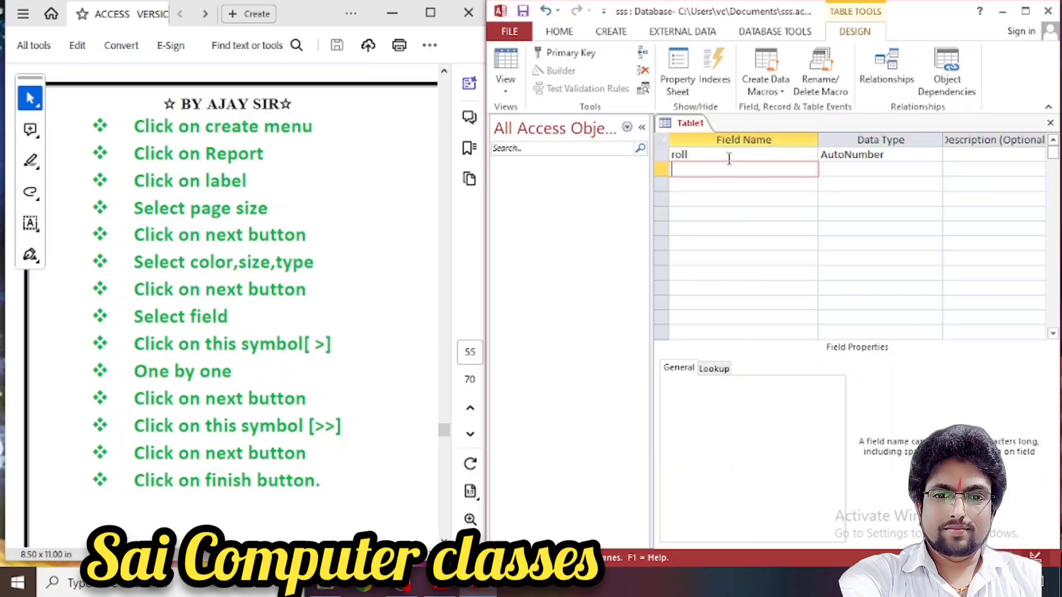
- Add the fields name and course to the table design, both with the Short Text data type
text(name)
key(Tab)
key(Return)
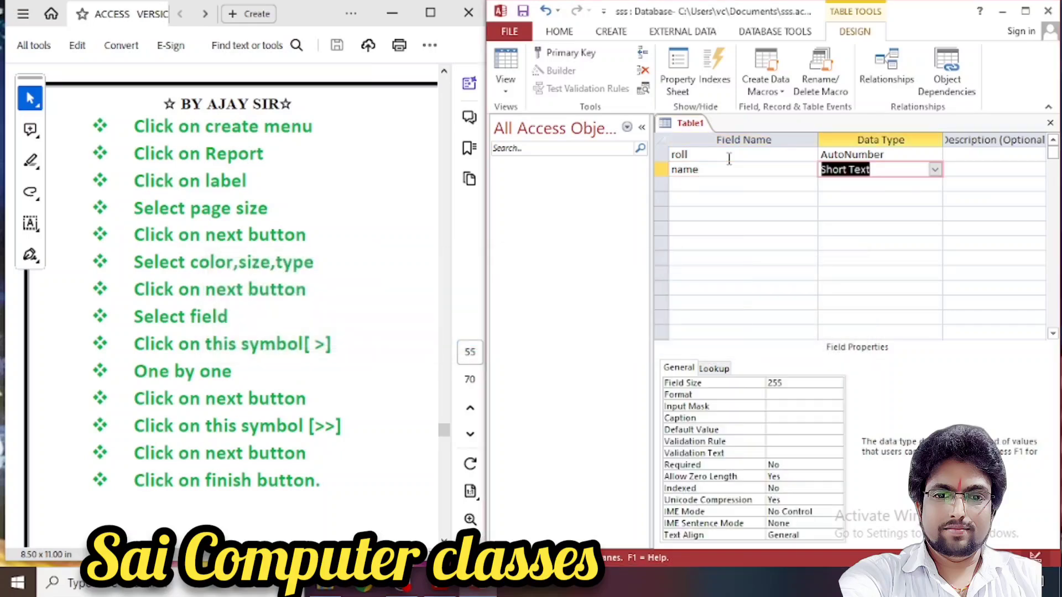
key(Tab)
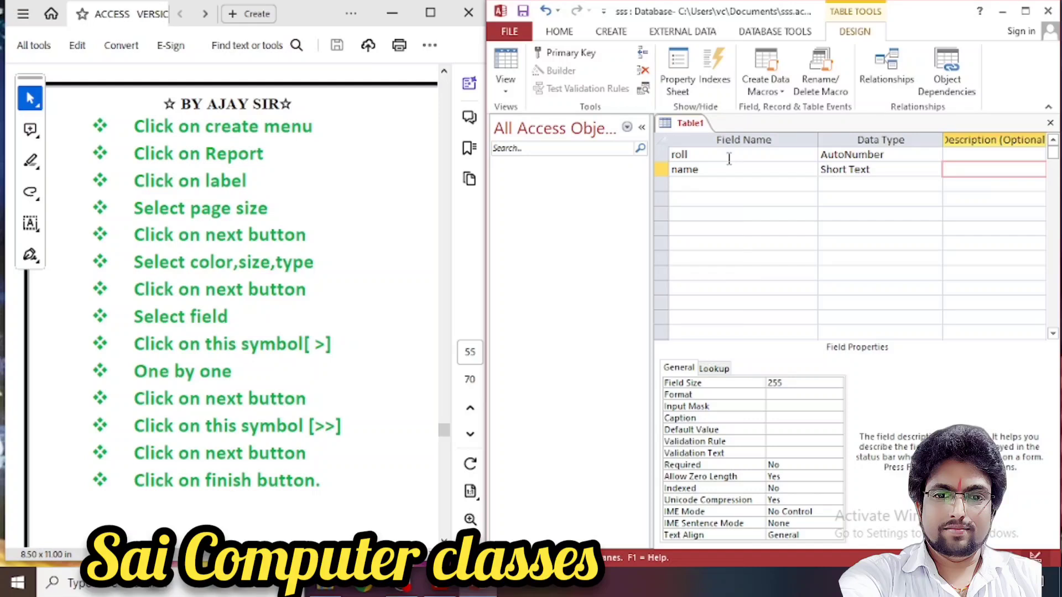
key(Tab)
text(c)
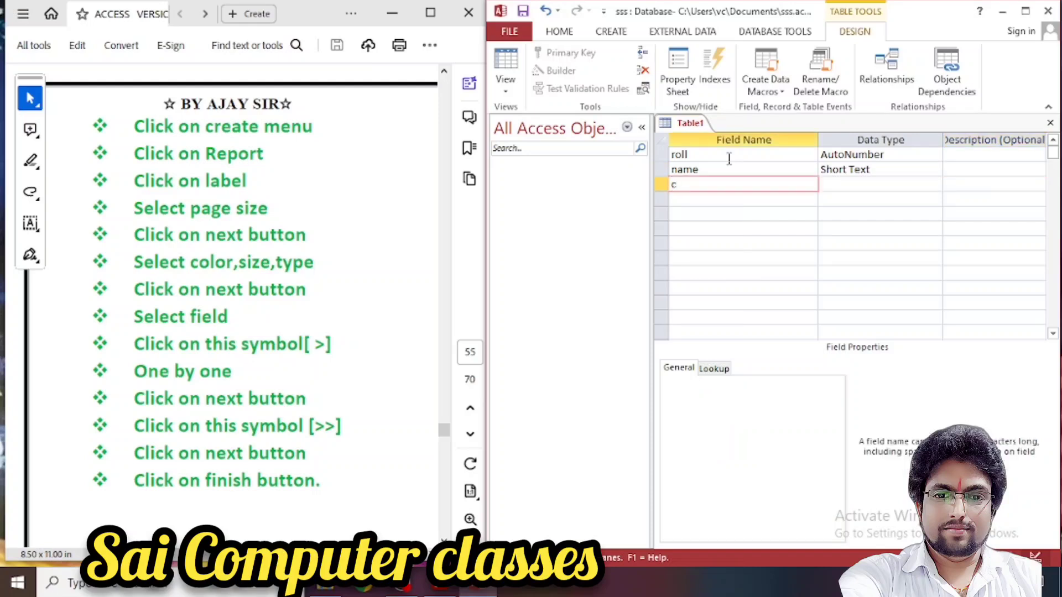
text(ourse)
key(Tab)
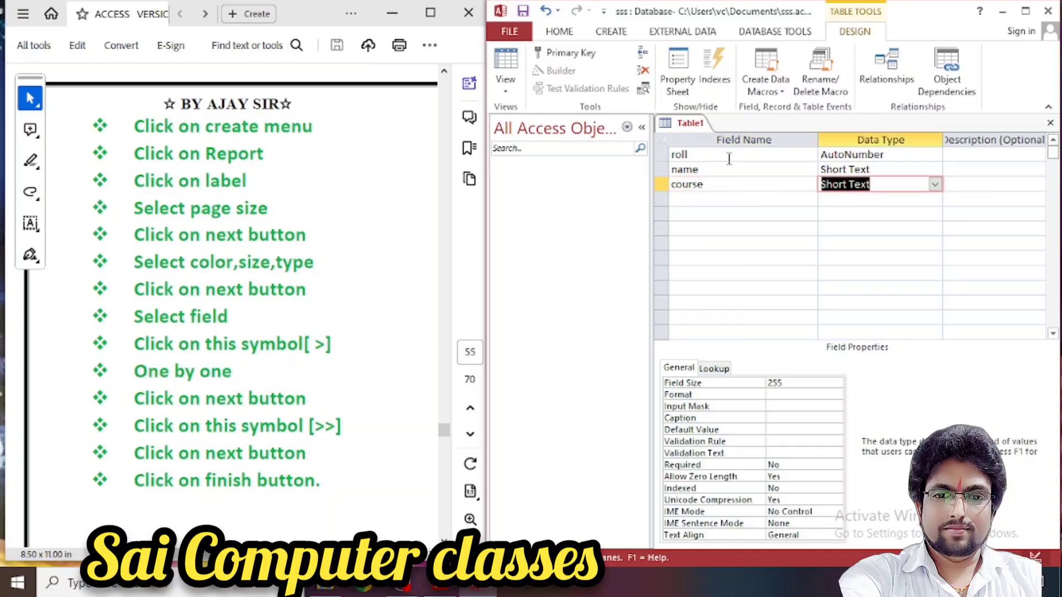
key(Tab)
key(Tab)
- Add a fee field with the Number data type below the course field
text(fee)
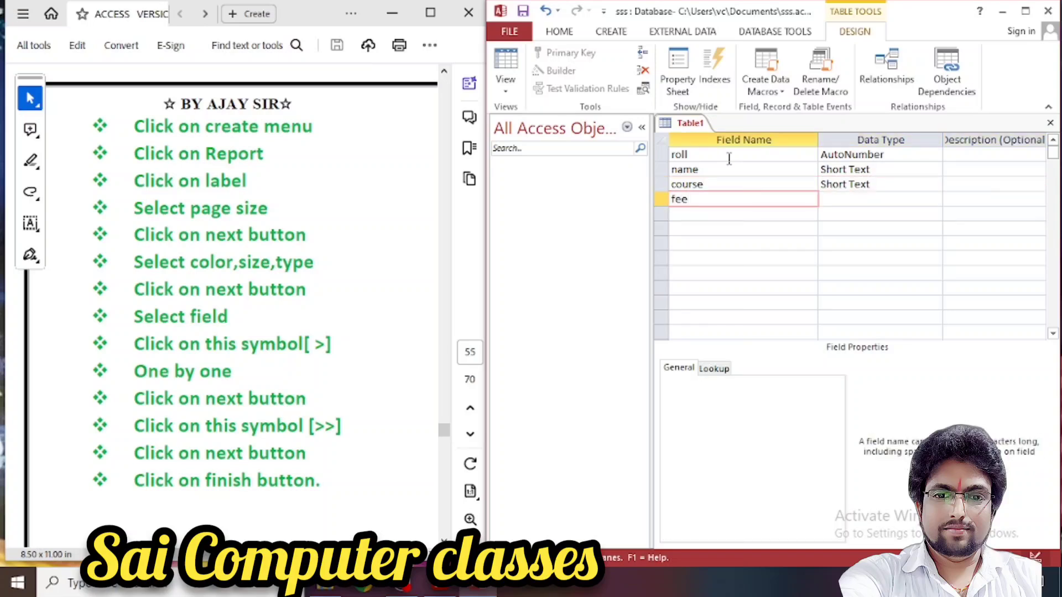
key(Tab)
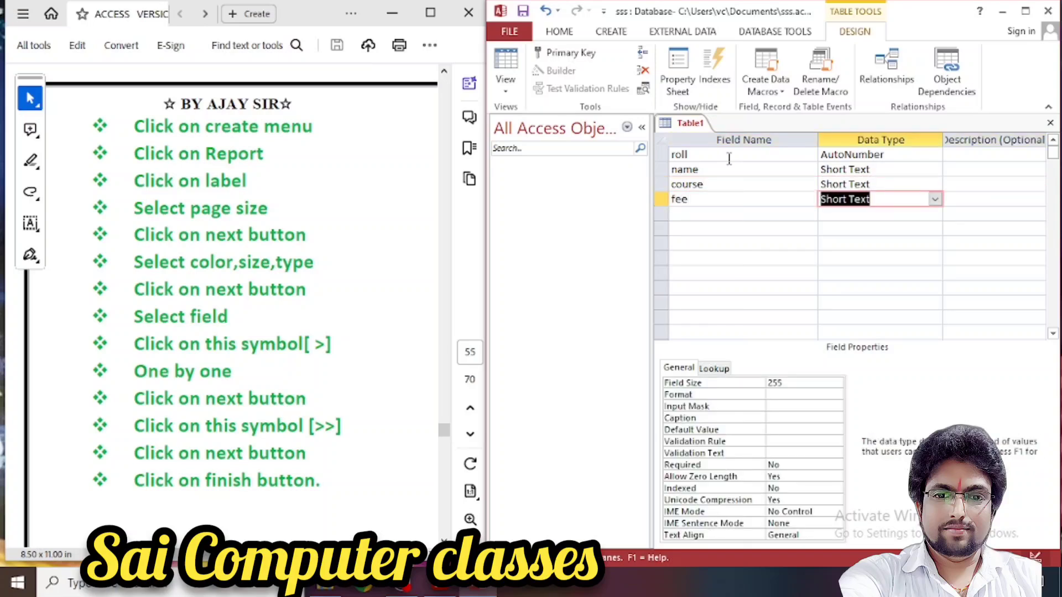
text(number)
- Close the table design and save it as Table1 without creating a primary key
click(1050, 123)
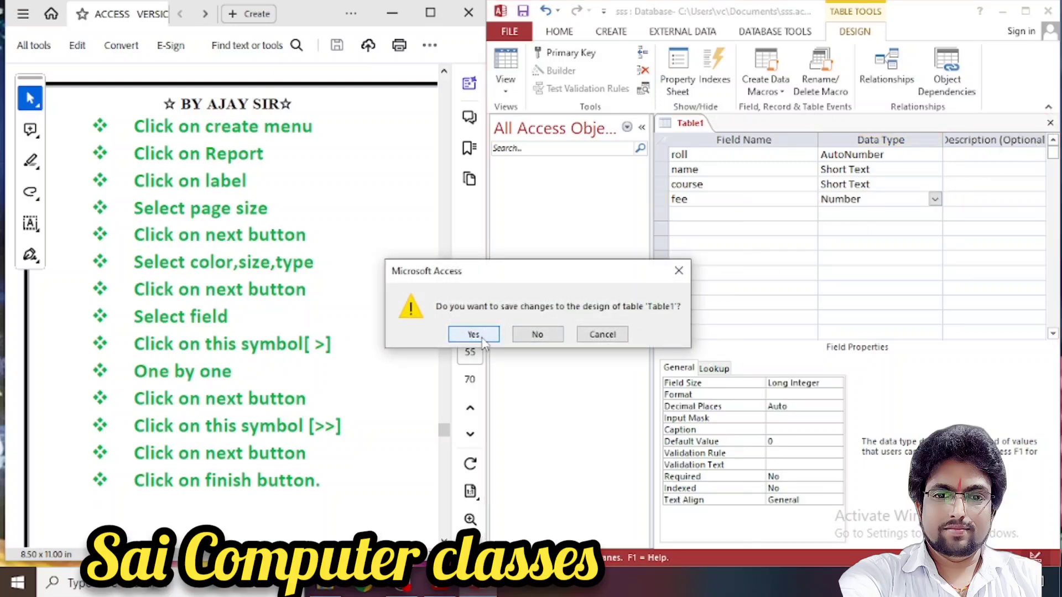
click(480, 338)
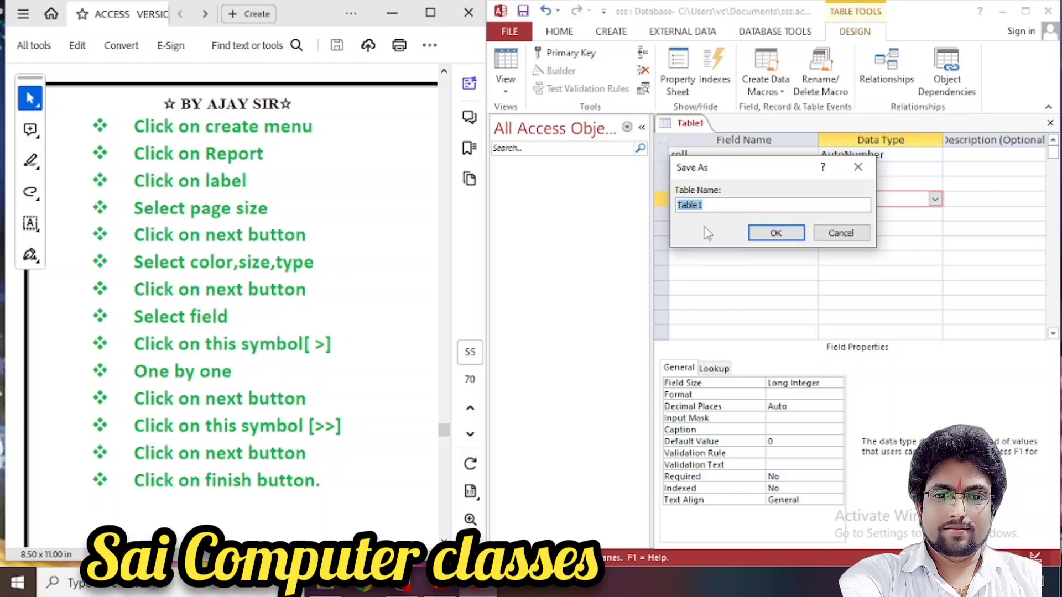
click(773, 232)
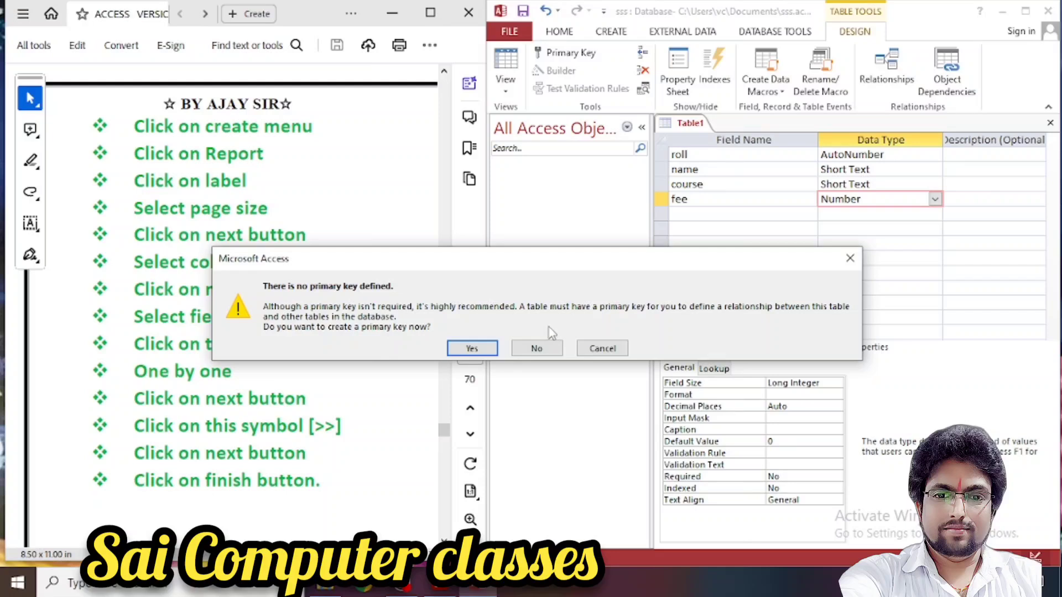
click(529, 354)
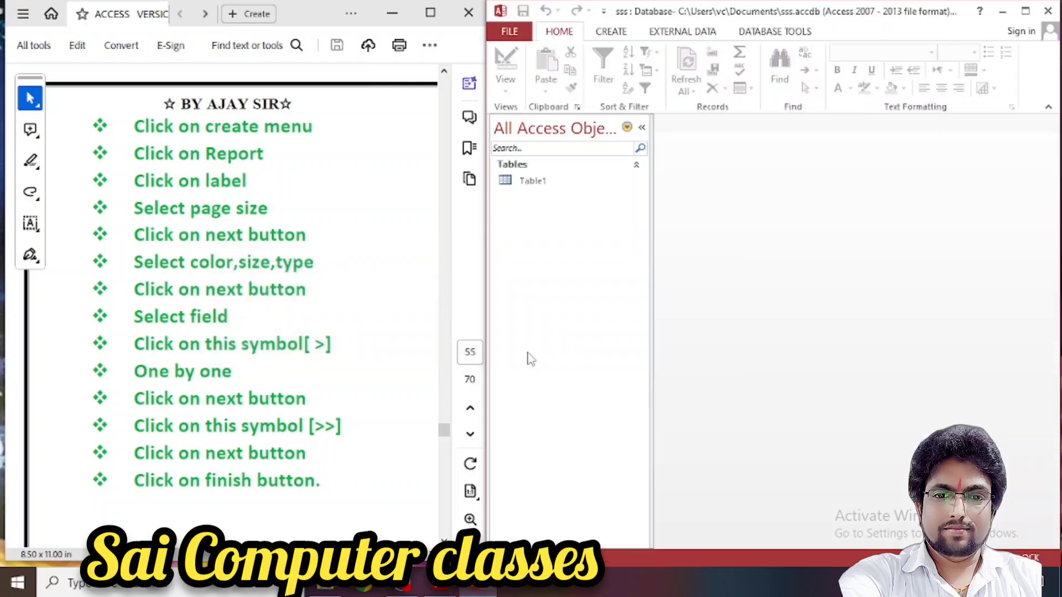
- Open Table1 and fill the name column with a first name for each of six records
click(551, 187)
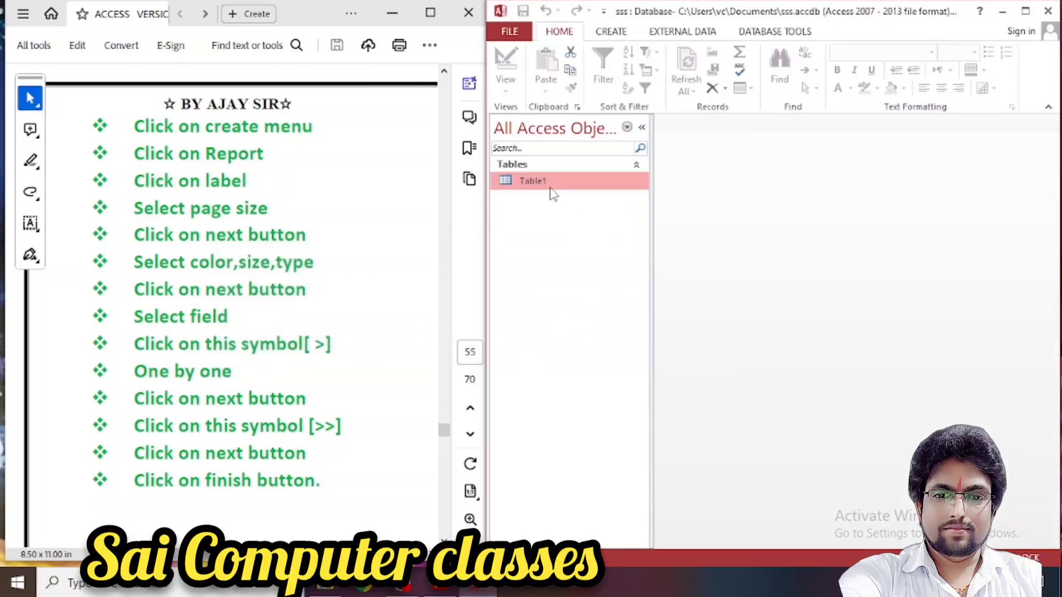
double_click(552, 190)
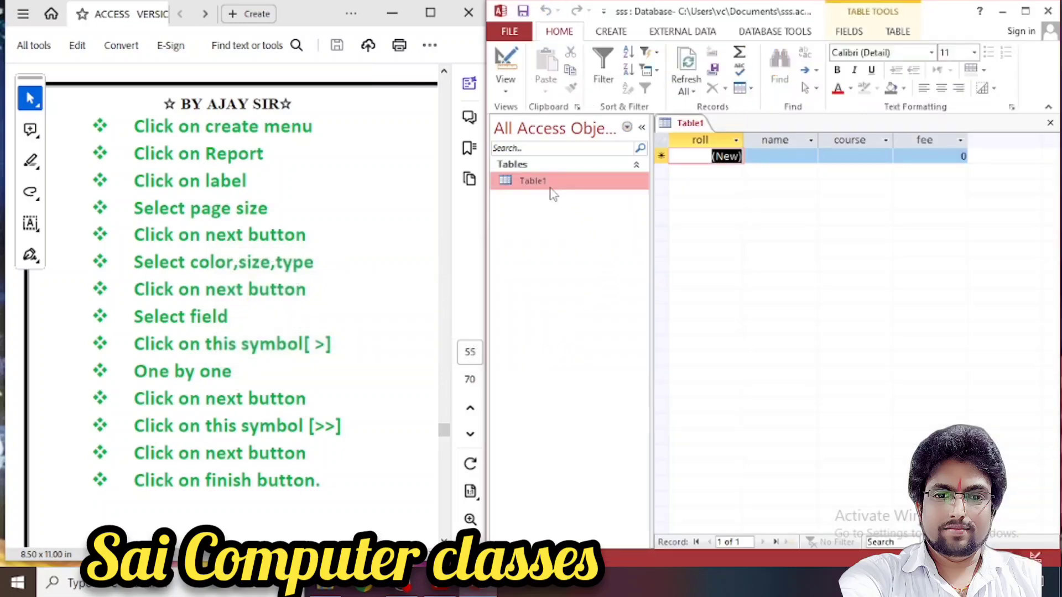
click(759, 157)
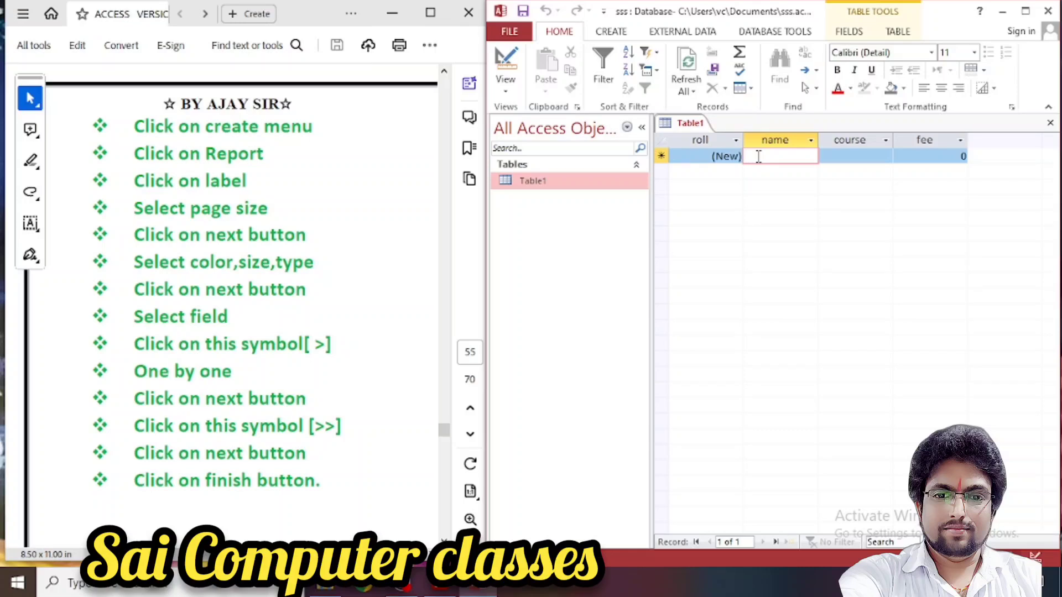
text(om)
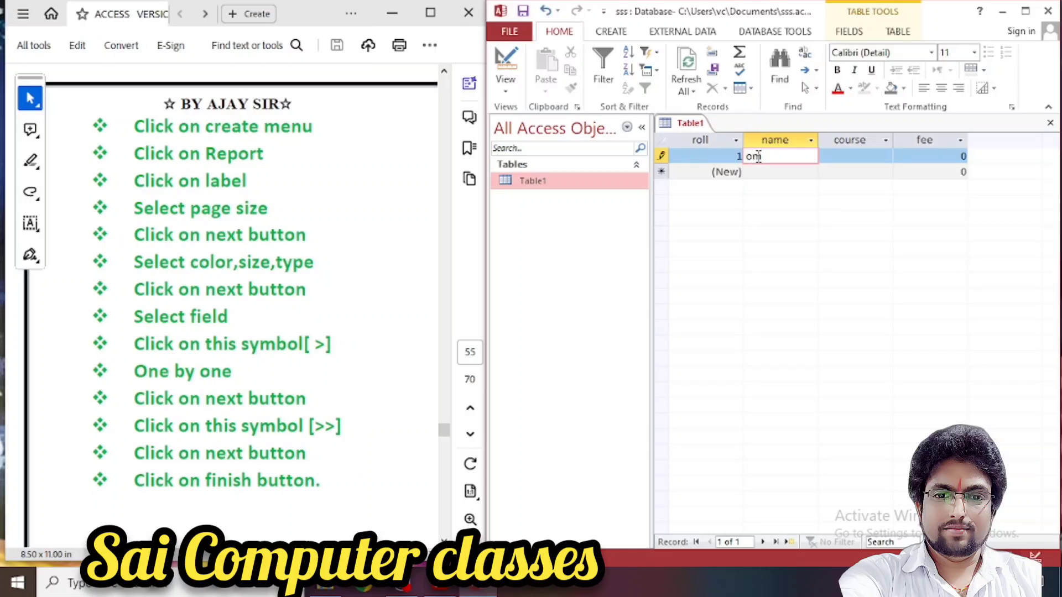
key(Down)
text(dev)
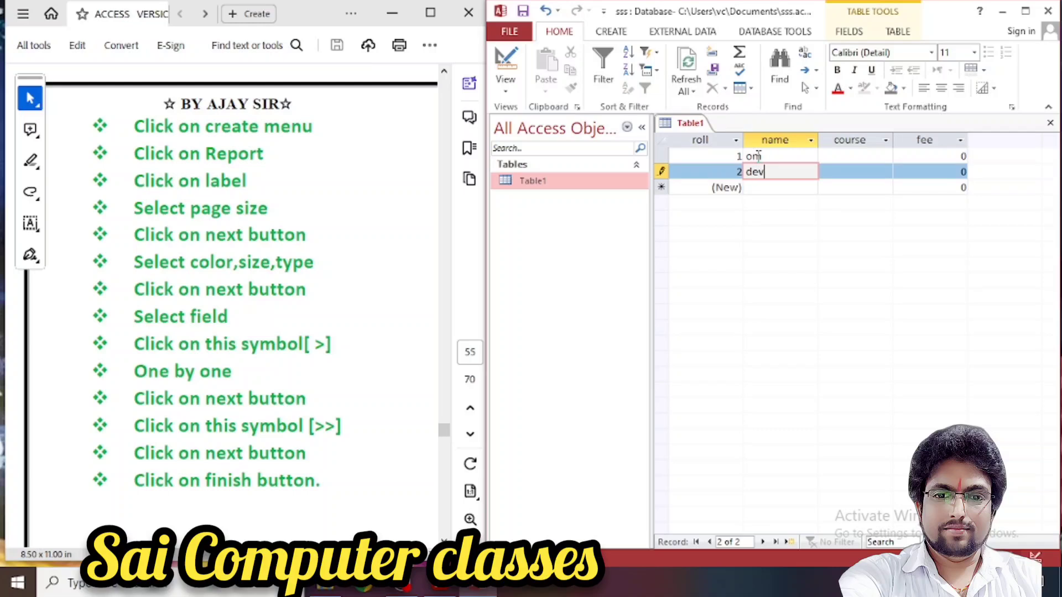
key(Down)
text(kiran)
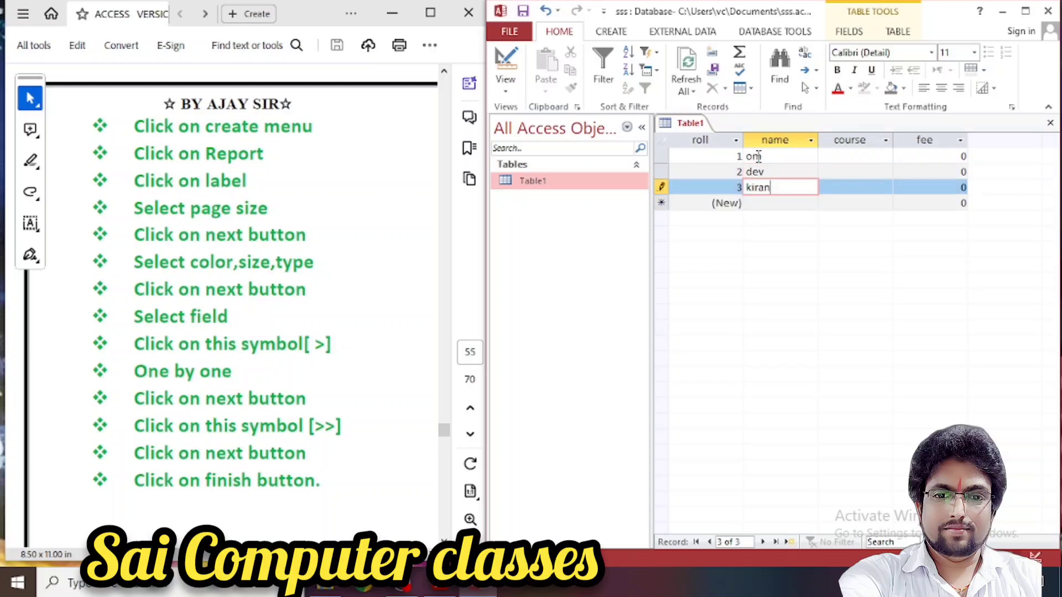
key(Down)
text(sita)
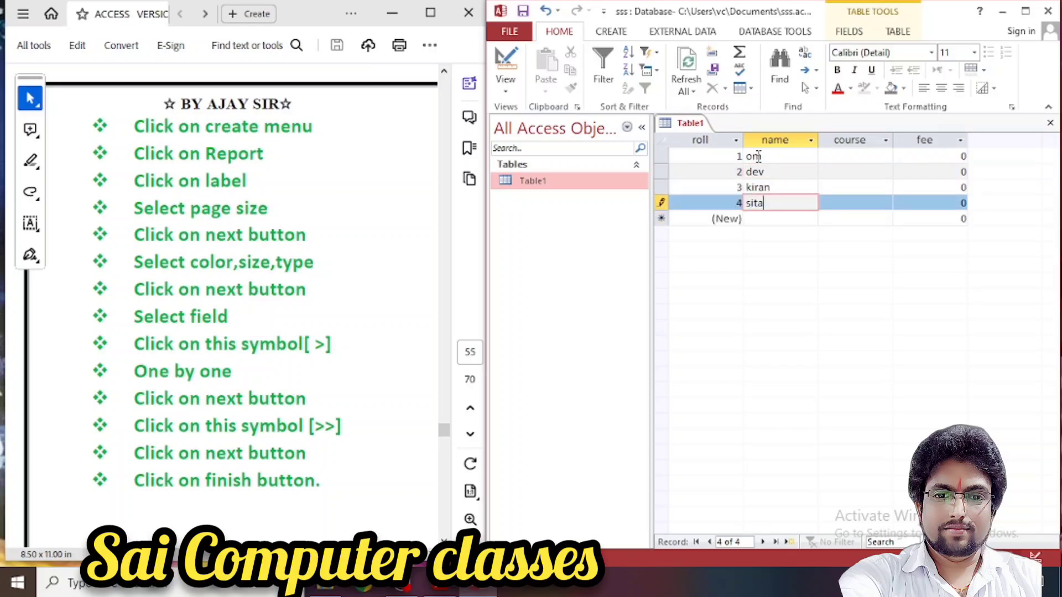
key(Down)
text(nita)
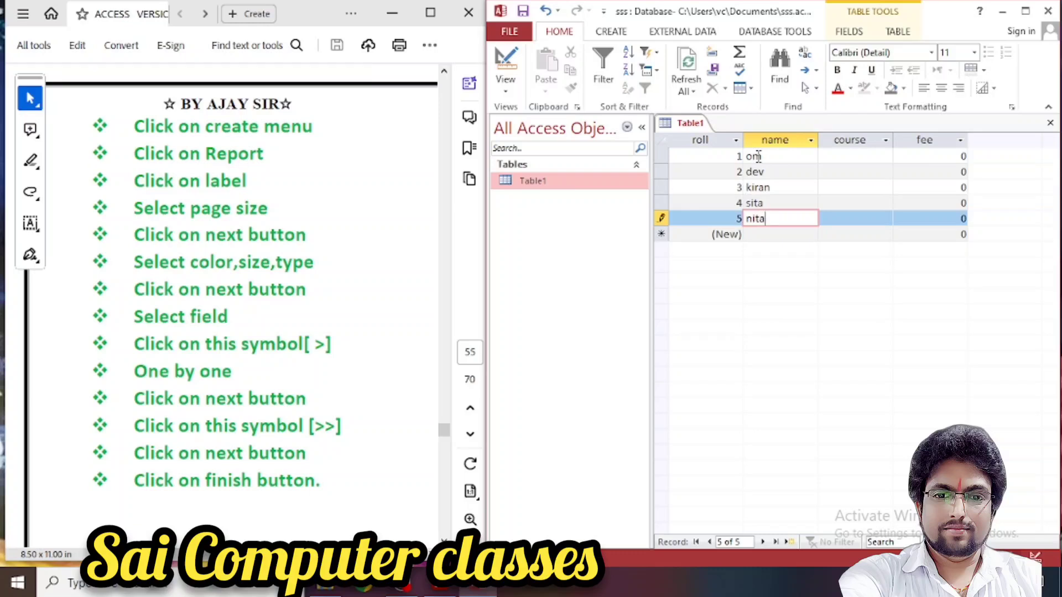
key(Down)
text(raju)
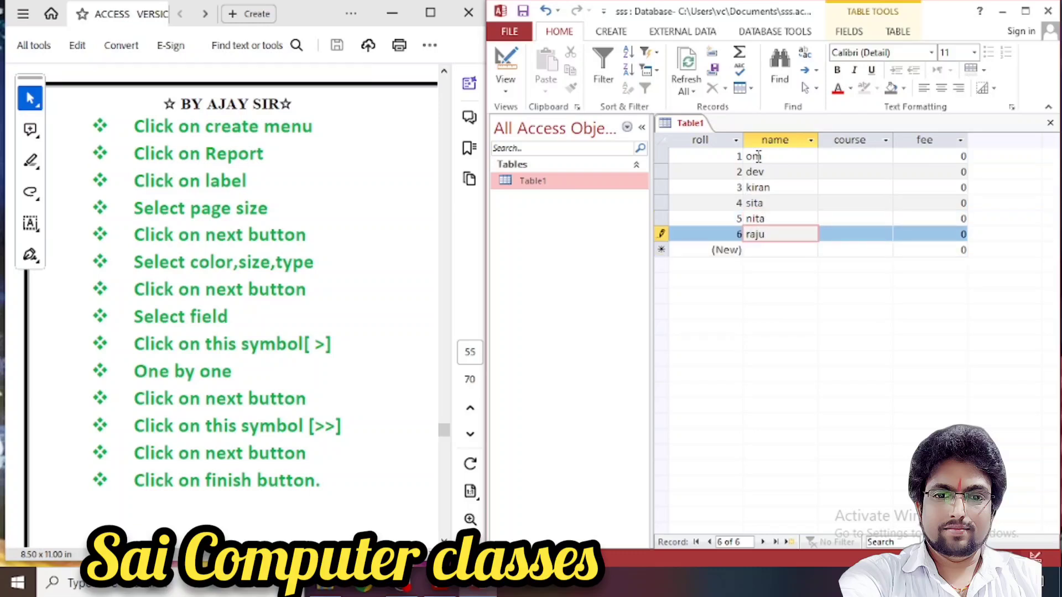
- Fill the course column of the six records with dca, dfa, orc, fox, tally and hdcs
click(839, 156)
text(dca)
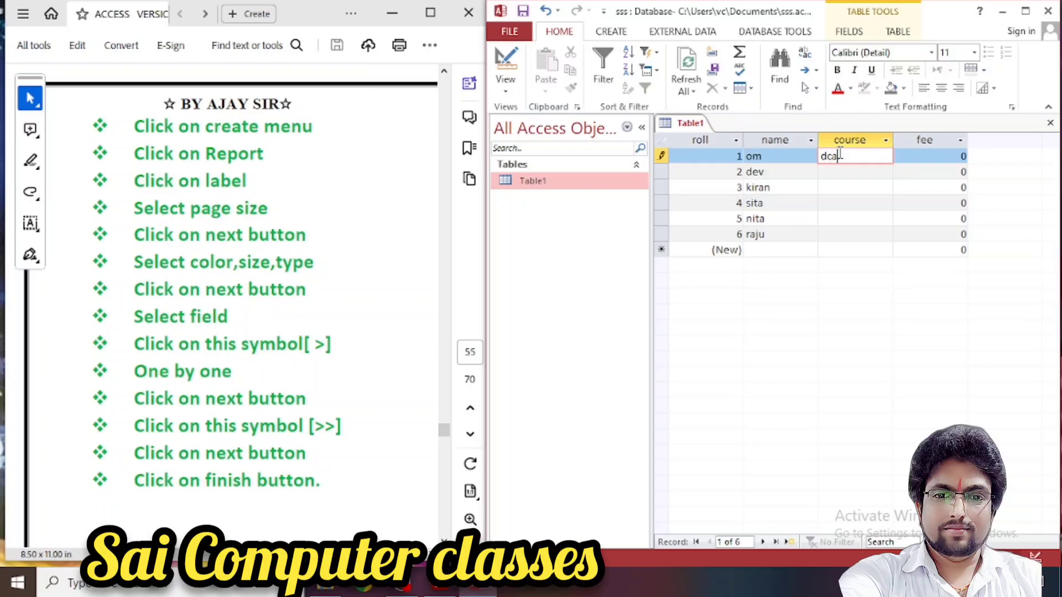
key(Down)
text(dfa)
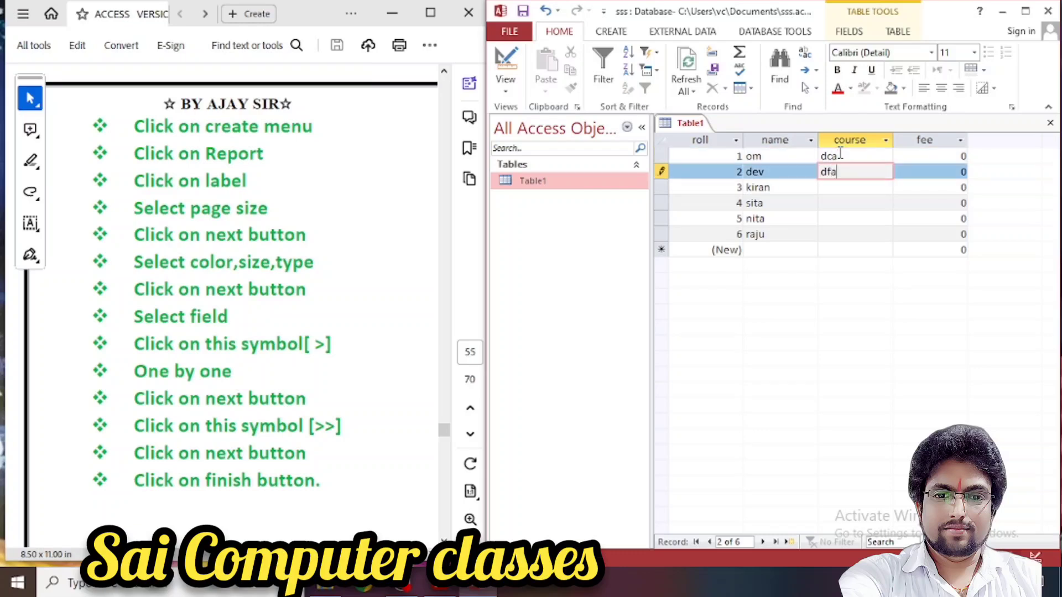
key(Down)
text(orc)
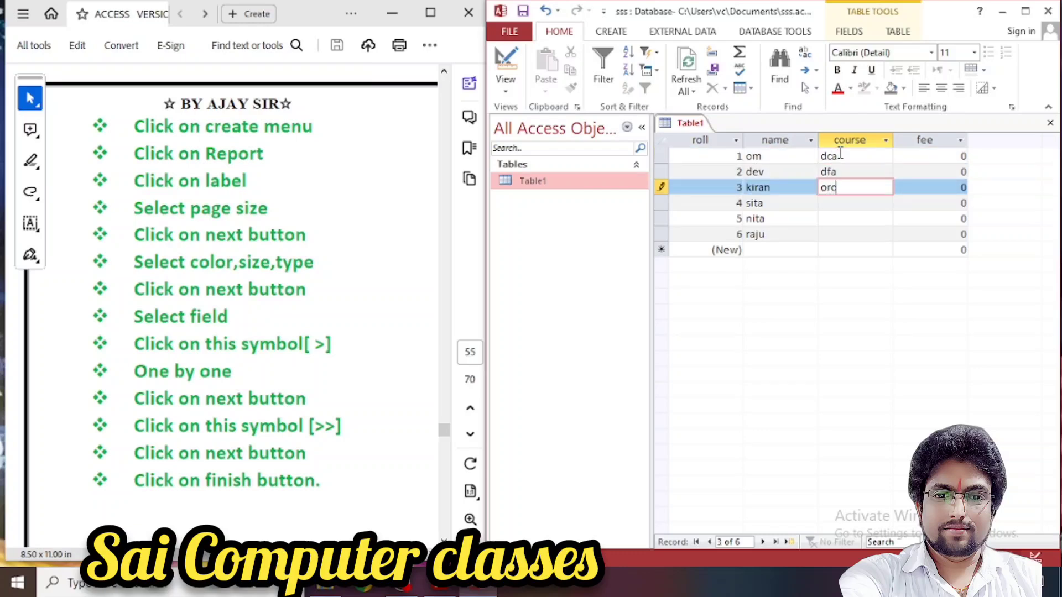
key(Down)
text(fox)
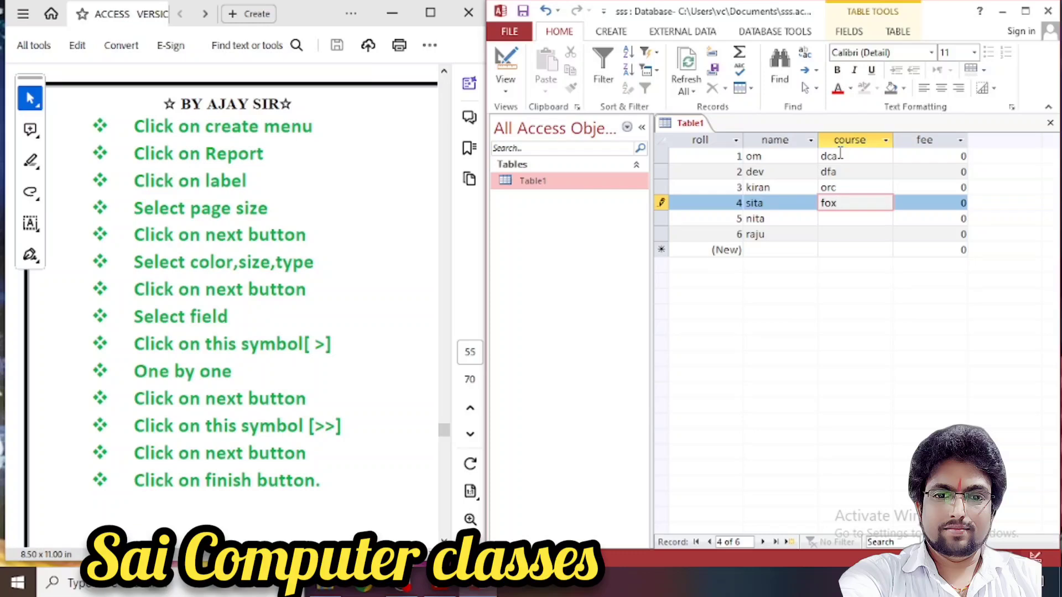
key(Down)
text(t)
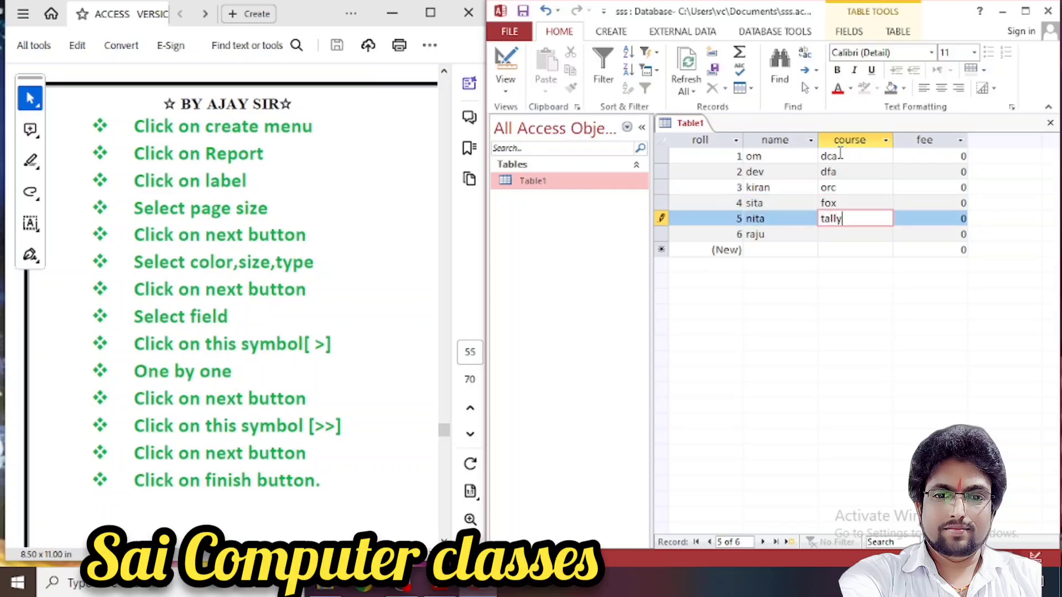
key(Down)
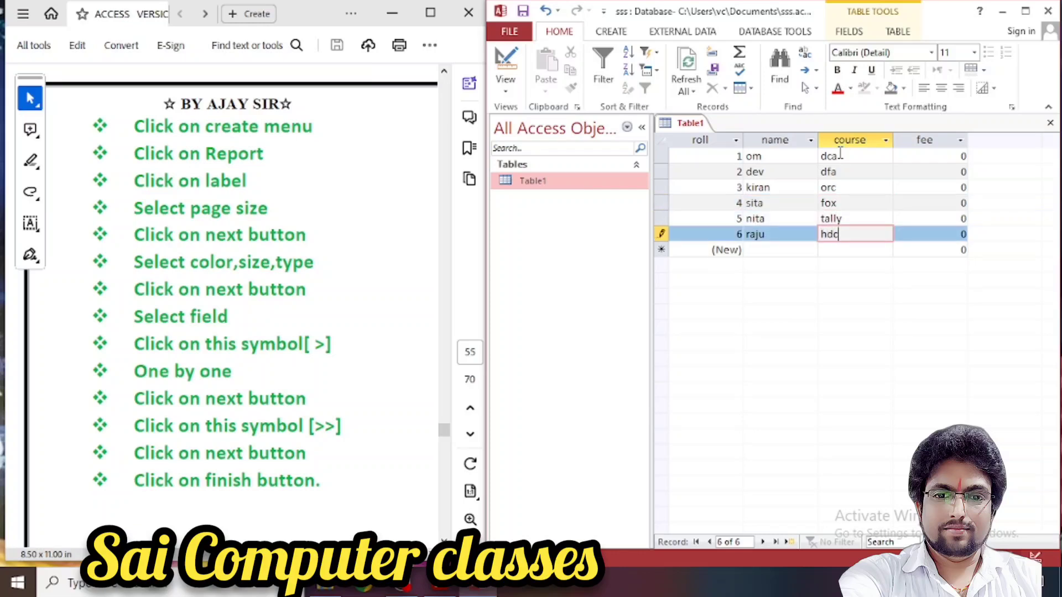
- Enter the fees 5000, 5000, 2000, 3000, 5000 and 12000 for the six records in order, and close Table1
click(953, 159)
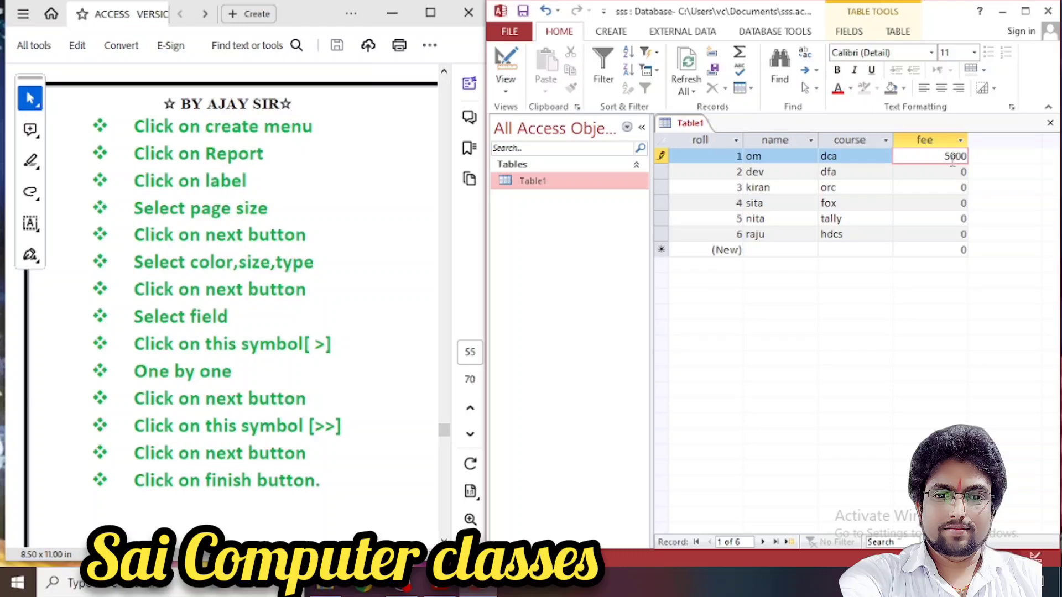
key(Down)
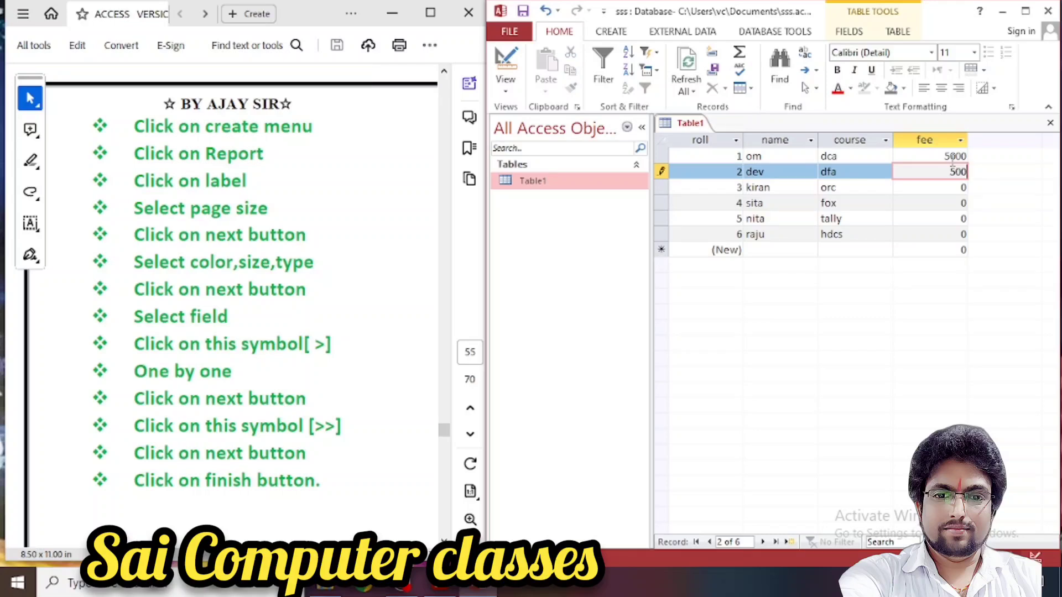
key(Down)
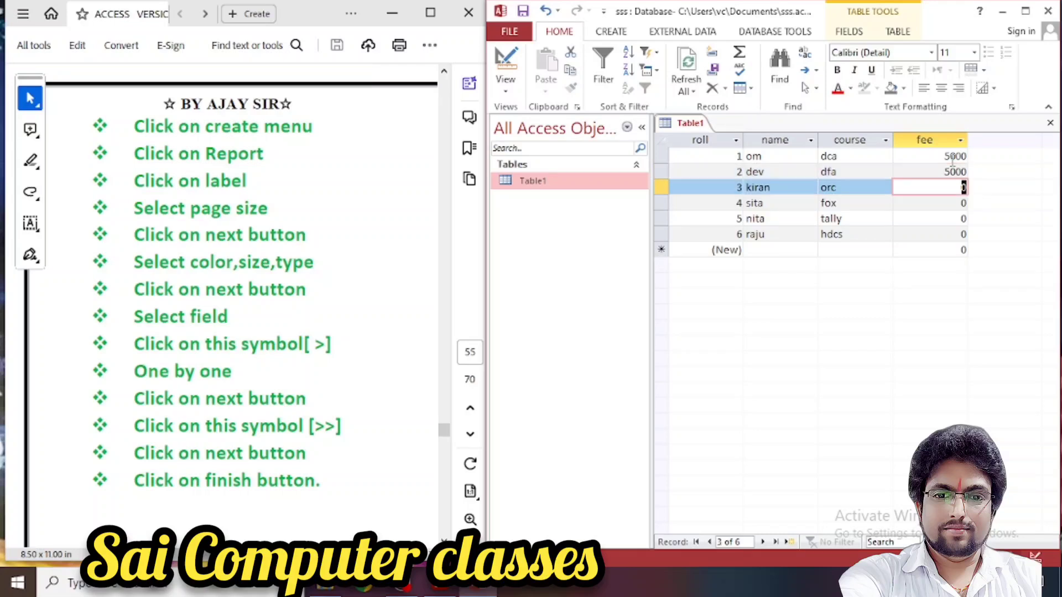
text(2000)
key(Down)
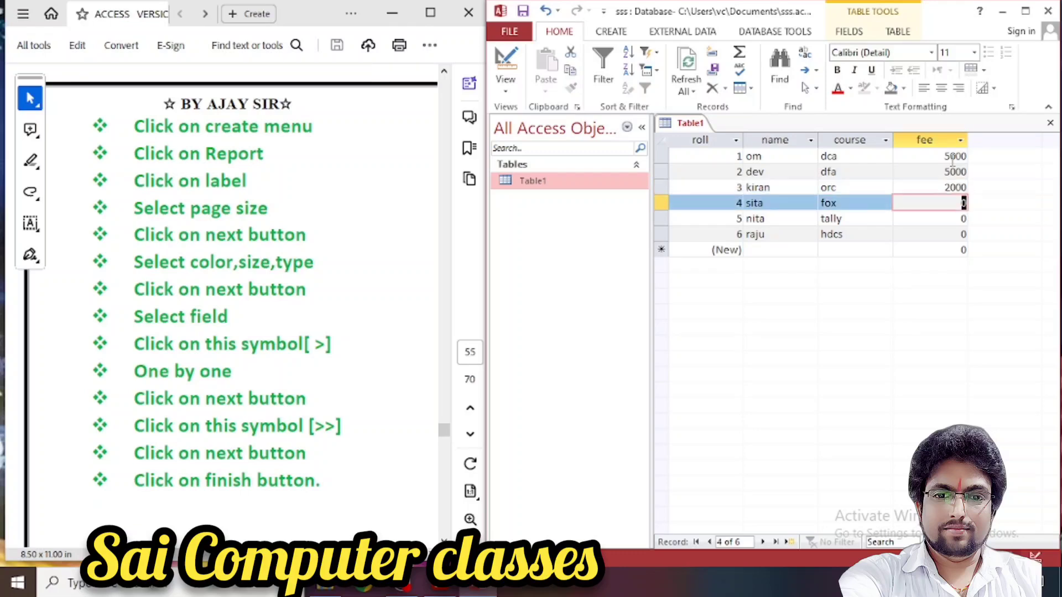
text(3000)
key(Down)
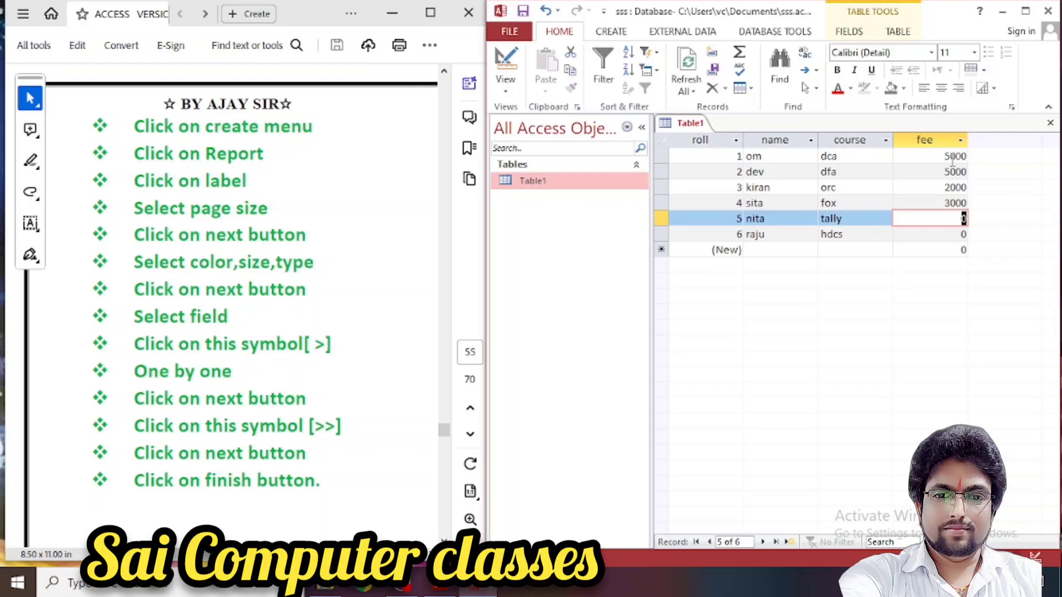
text(5000)
key(Down)
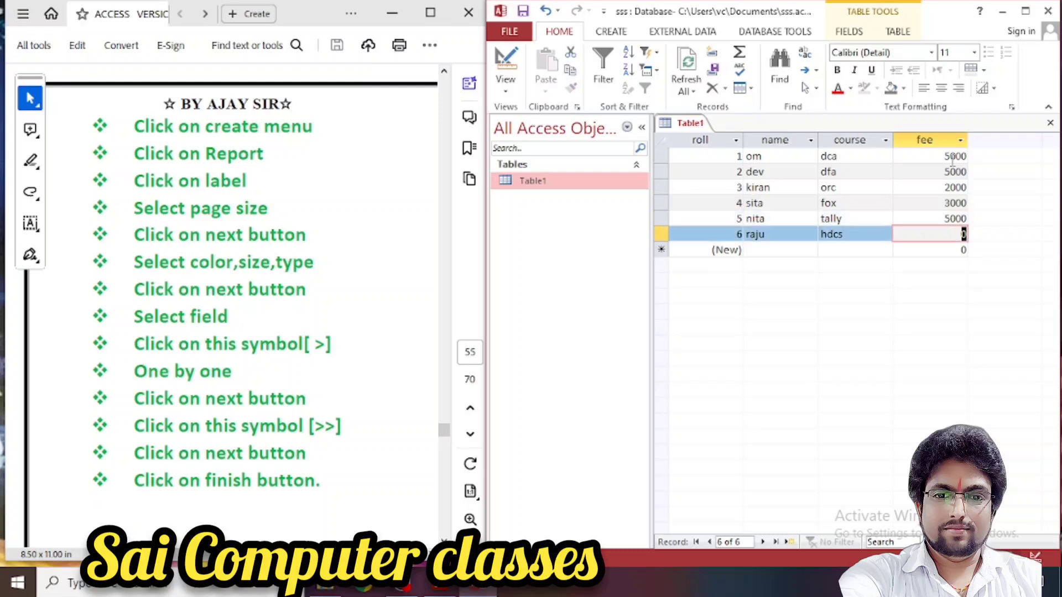
text(12000)
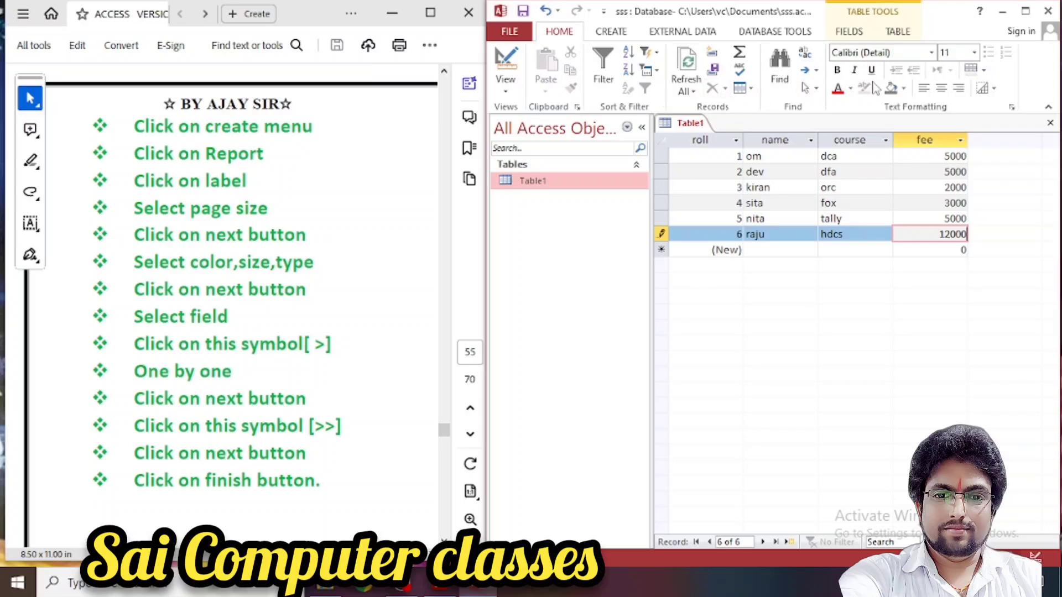
click(1050, 123)
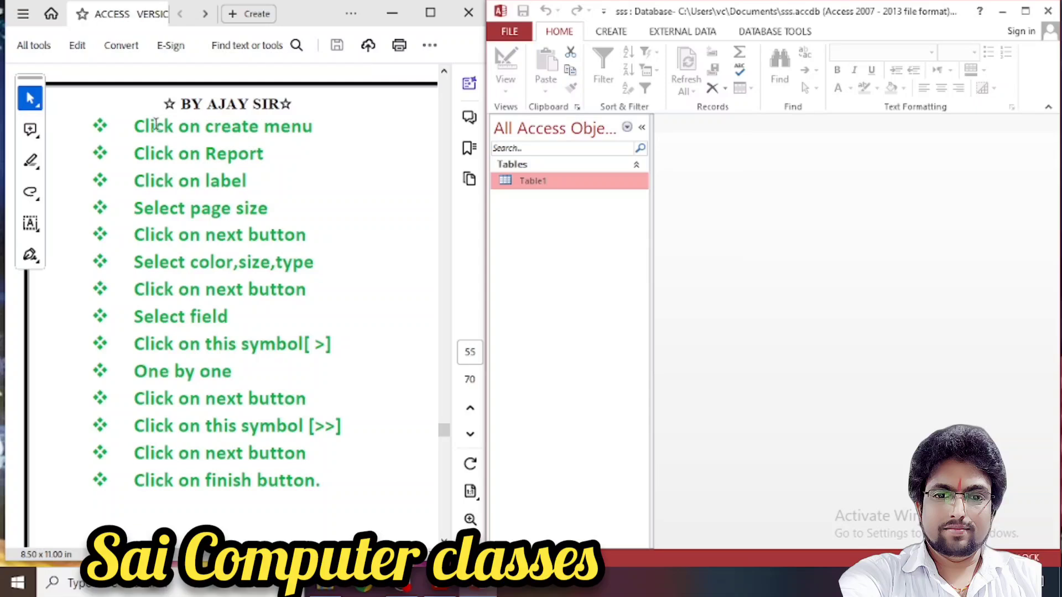
- Start the Label Wizard to create a label report from Table1
click(611, 31)
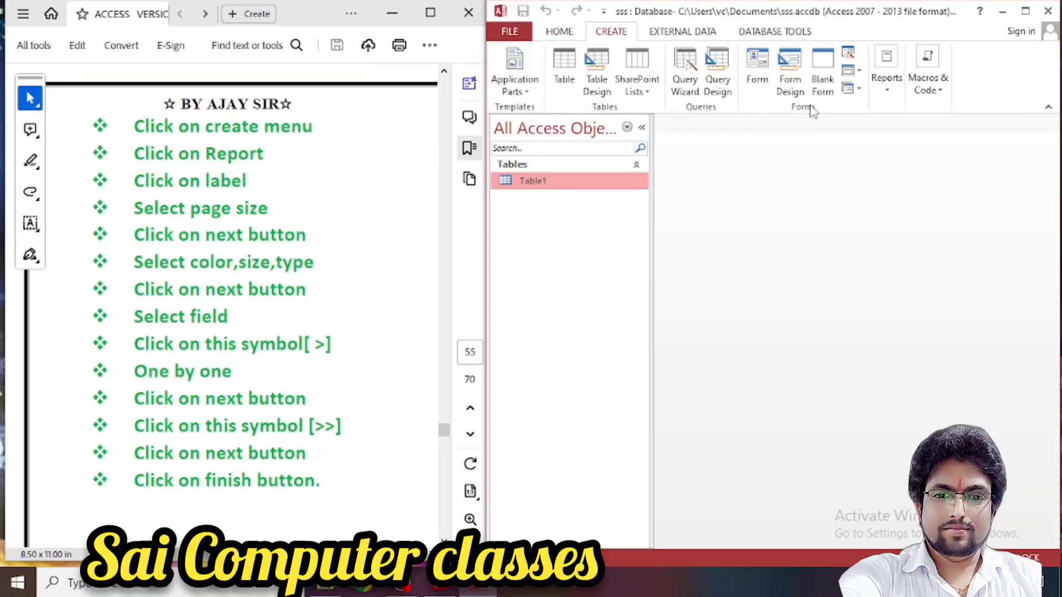
click(890, 99)
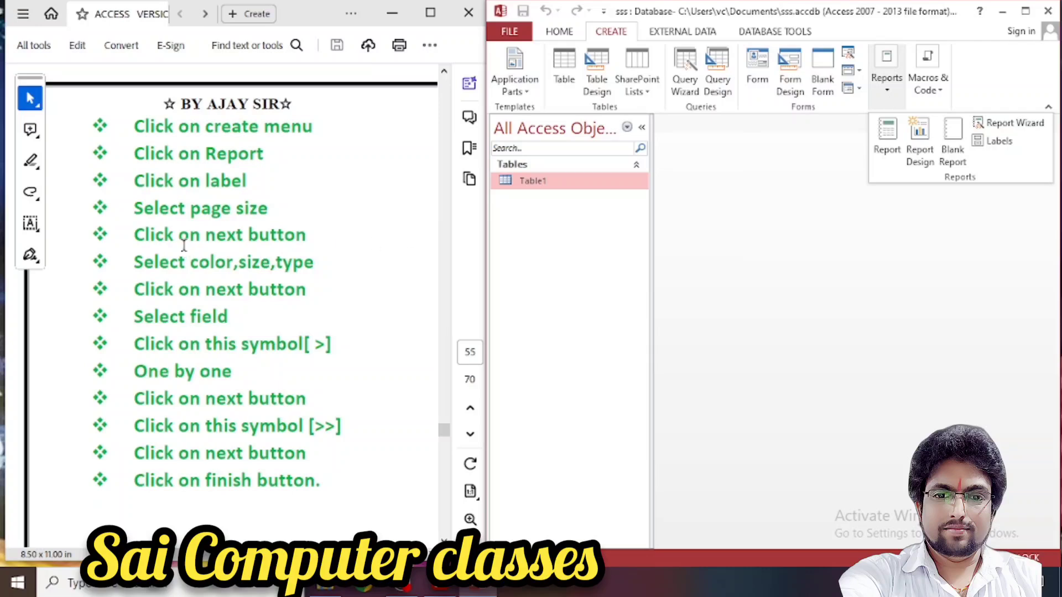
click(999, 142)
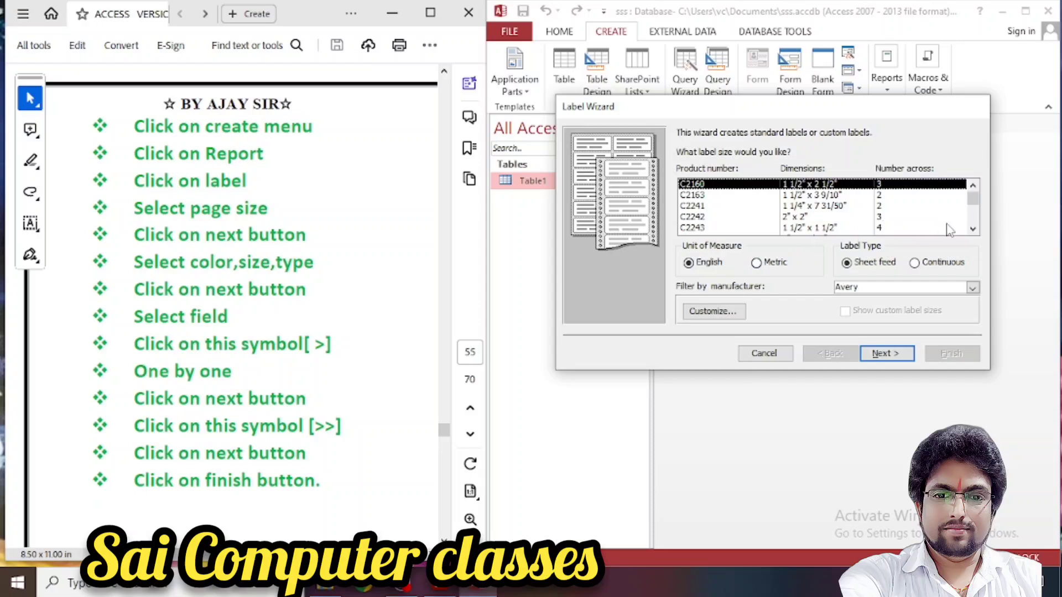
- Choose the Avery label size C2651, 5/6" x 1 1/2" with five across, and continue to the text appearance settings
click(973, 228)
click(973, 229)
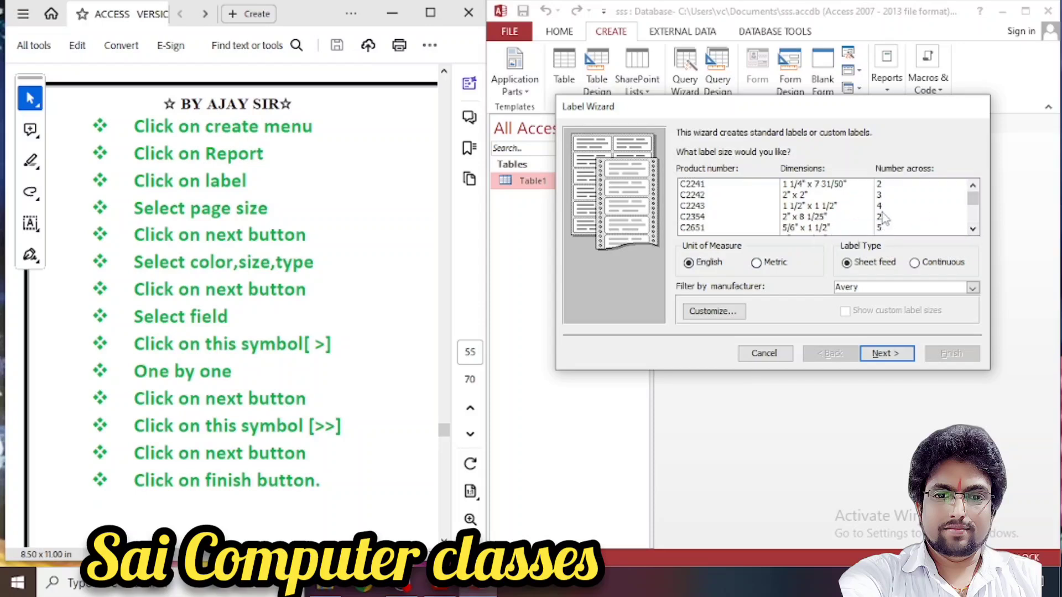
click(881, 228)
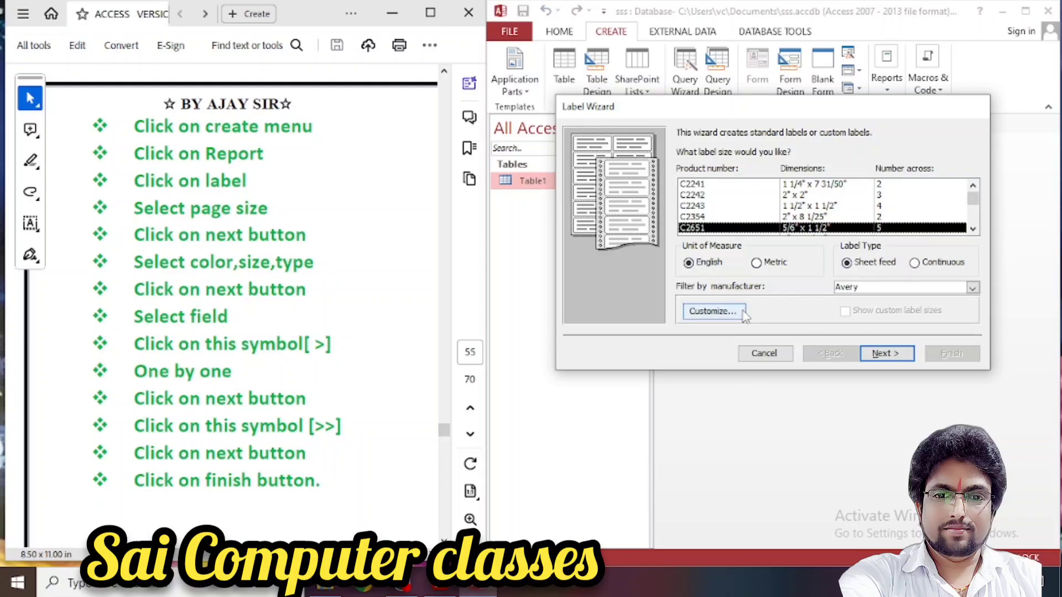
click(716, 312)
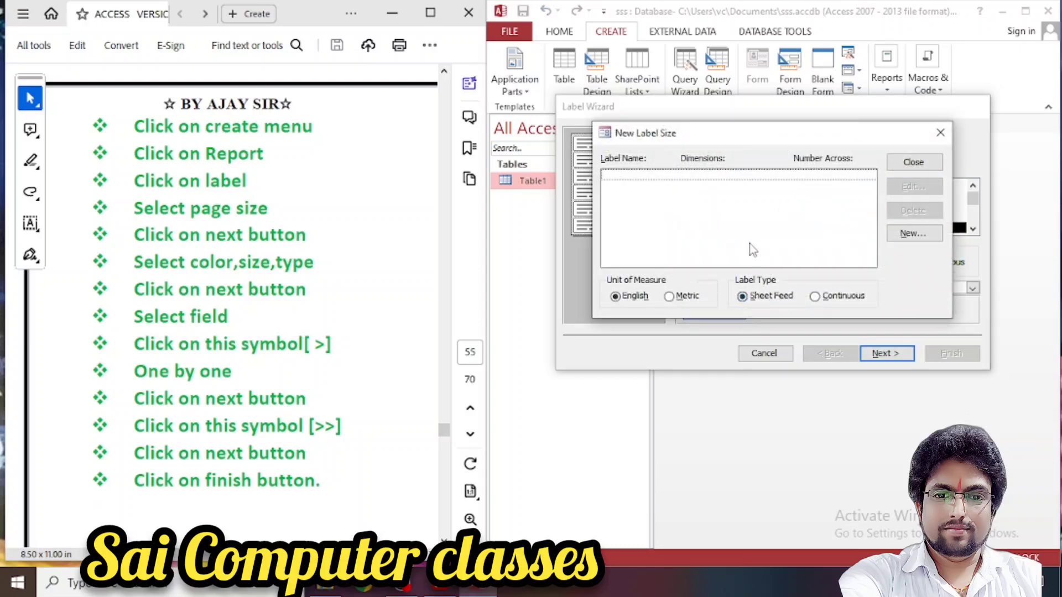
click(940, 132)
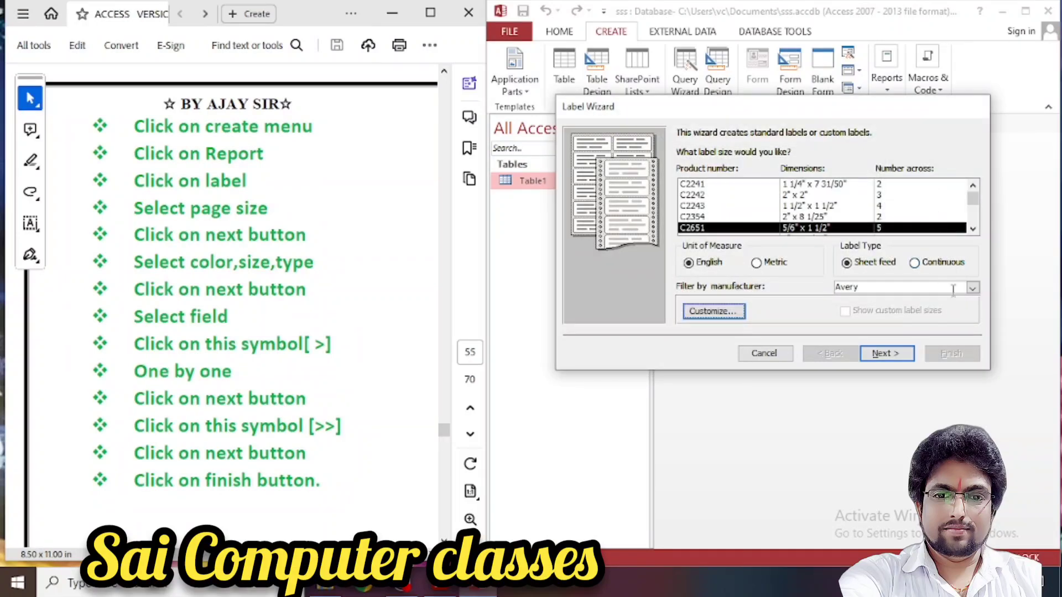
click(973, 289)
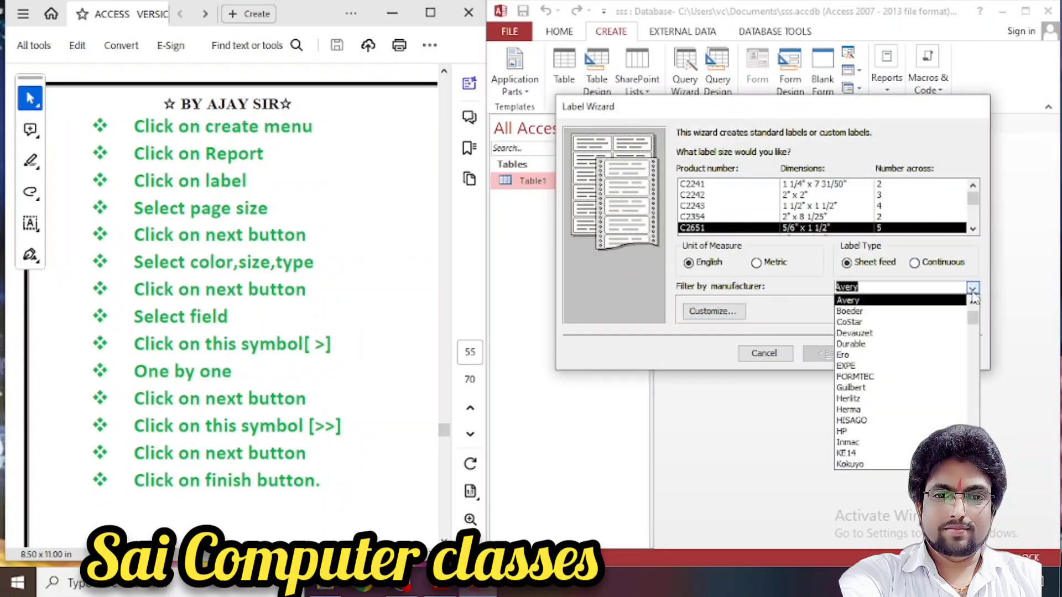
click(928, 153)
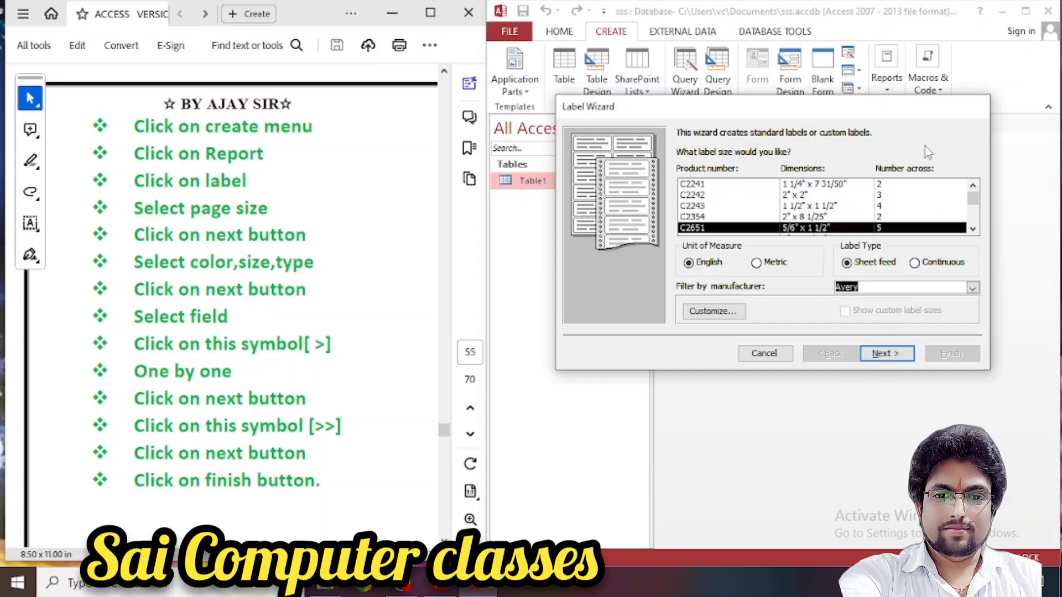
click(883, 354)
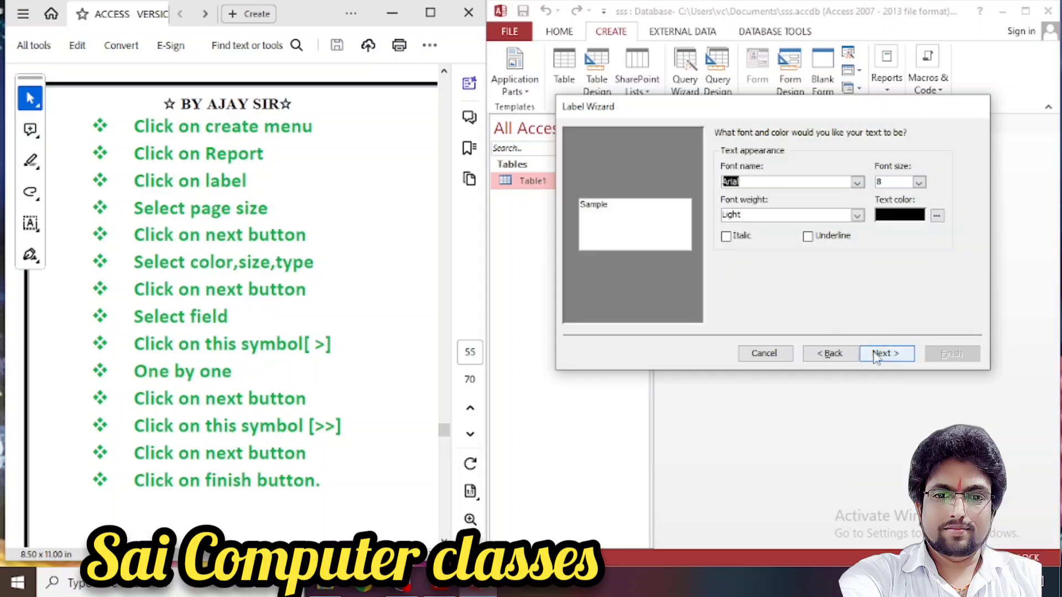
- Set the label text to size 20, Extra Light weight and bright green, and continue to the field selection
click(857, 183)
click(857, 183)
click(919, 182)
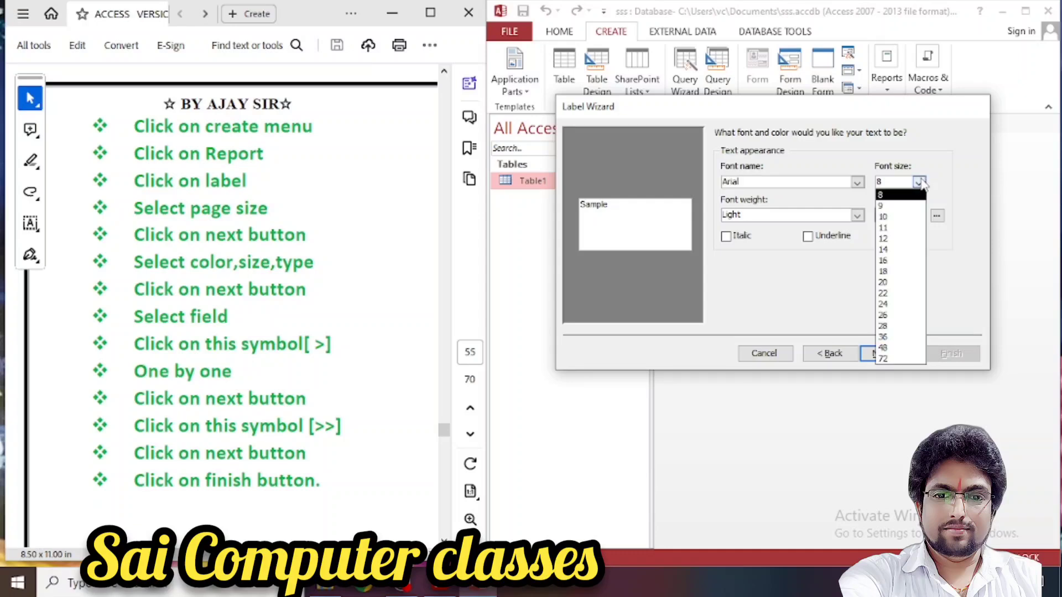
click(887, 282)
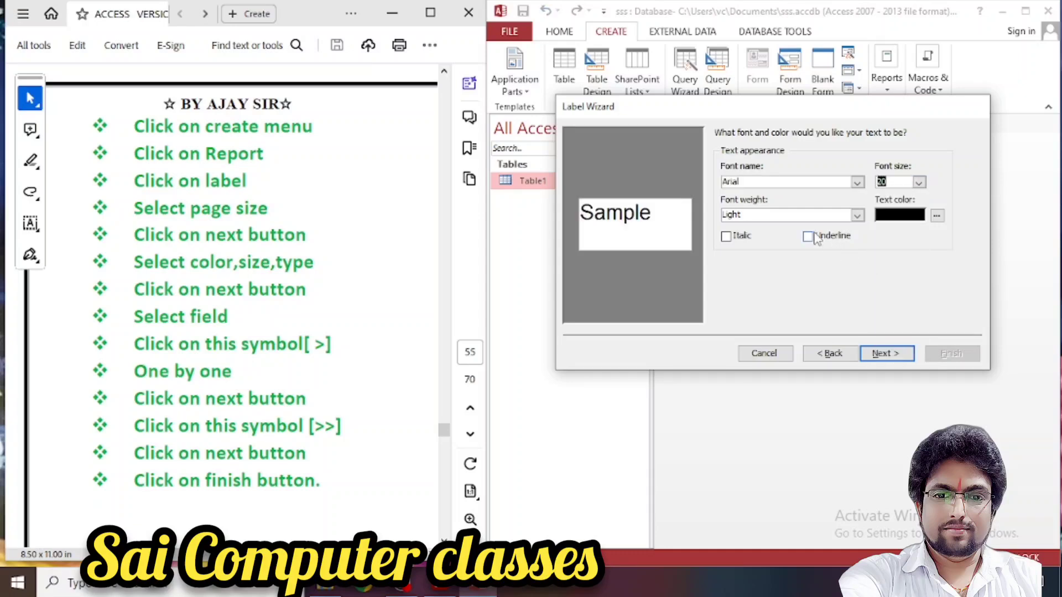
click(858, 216)
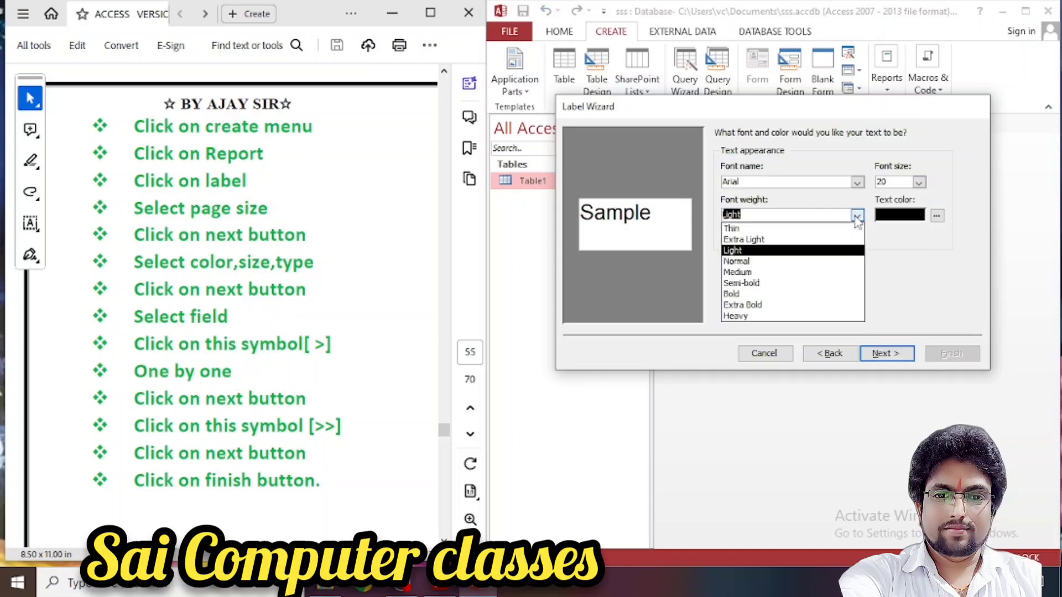
click(786, 240)
click(937, 216)
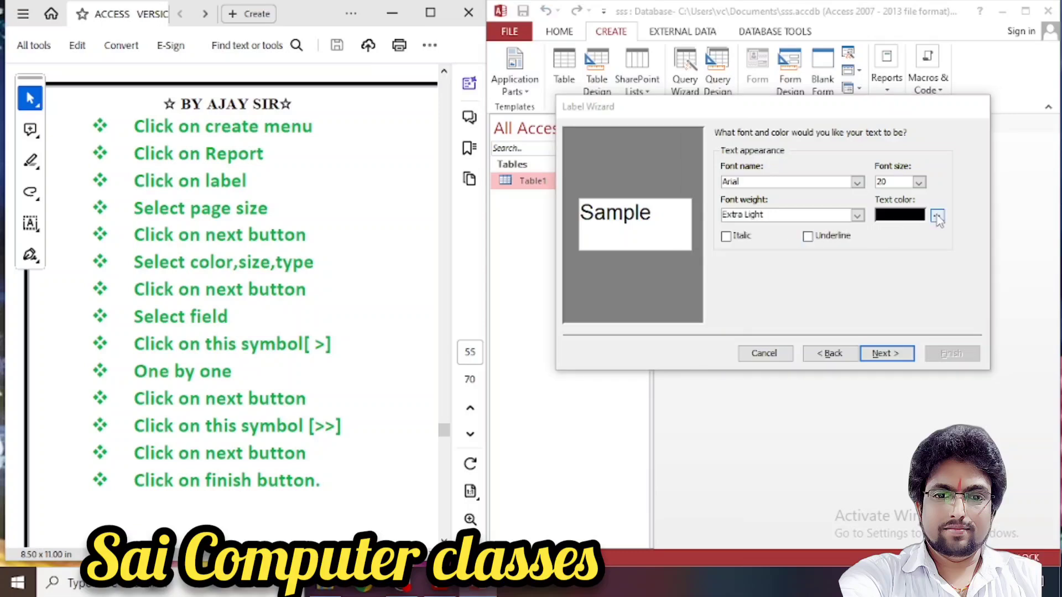
click(743, 188)
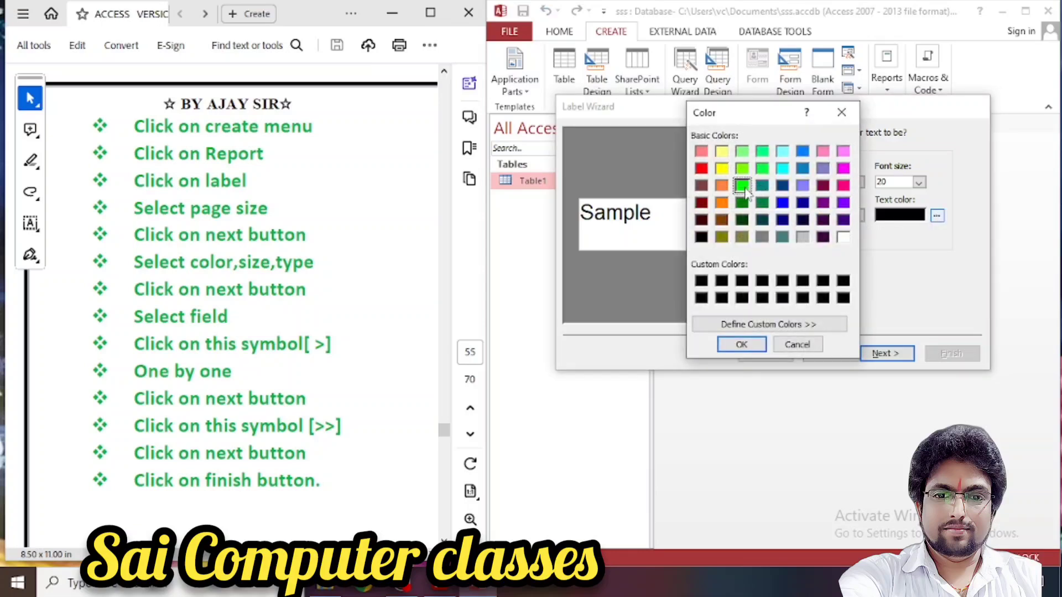
click(740, 344)
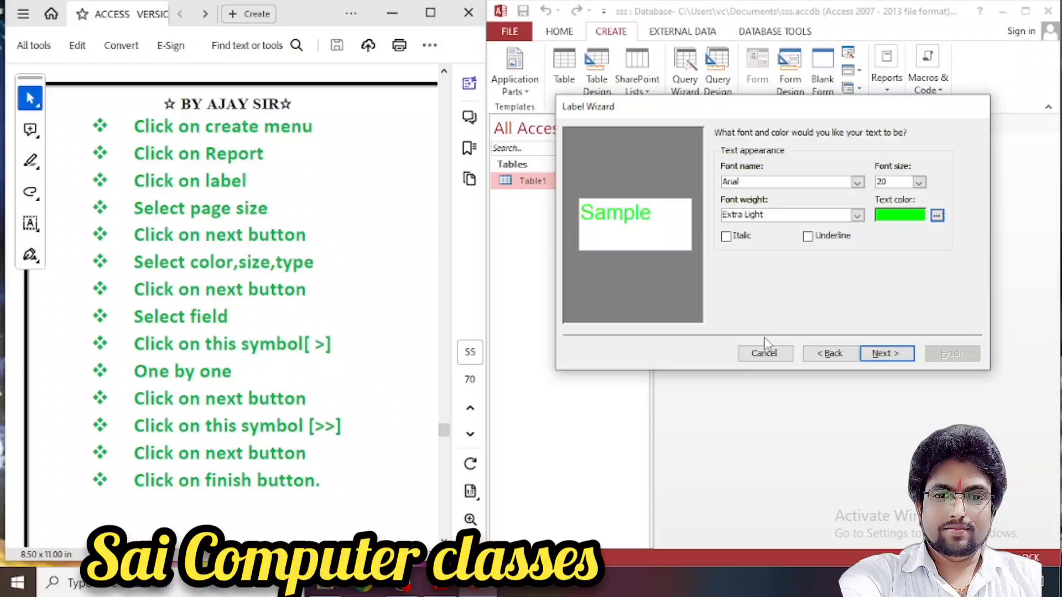
click(870, 354)
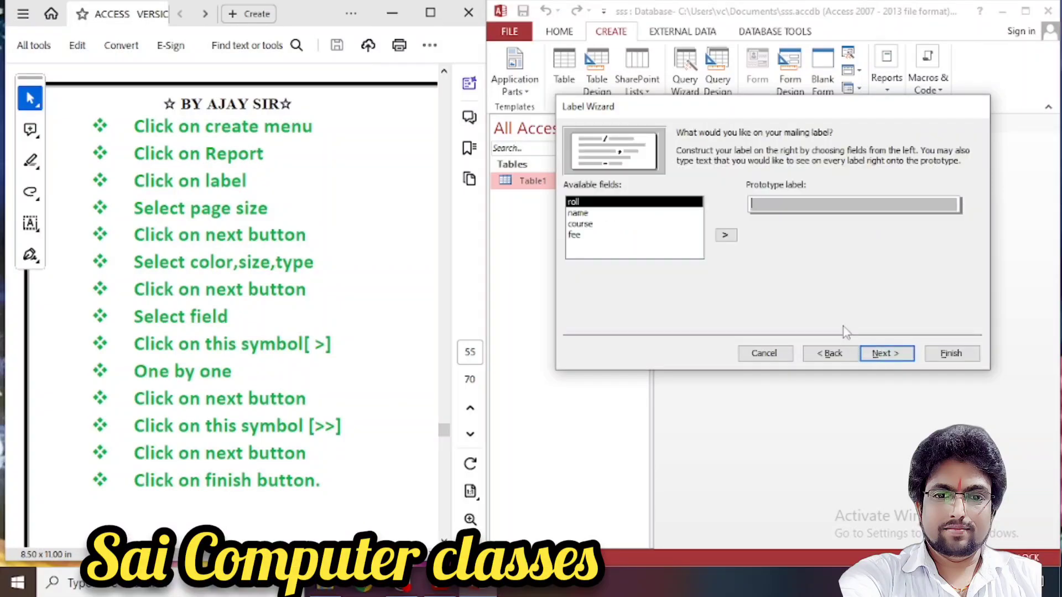
- Return to the label size choice, select C2241, 1 1/4" x 7 31/50" with two across, and continue to the text appearance settings
click(819, 354)
click(824, 353)
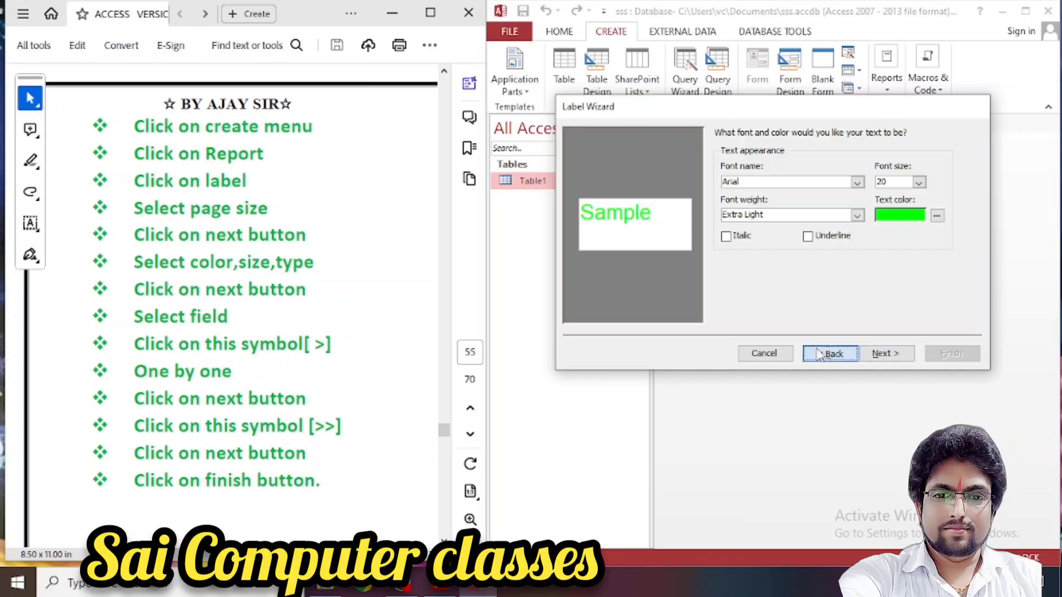
click(881, 186)
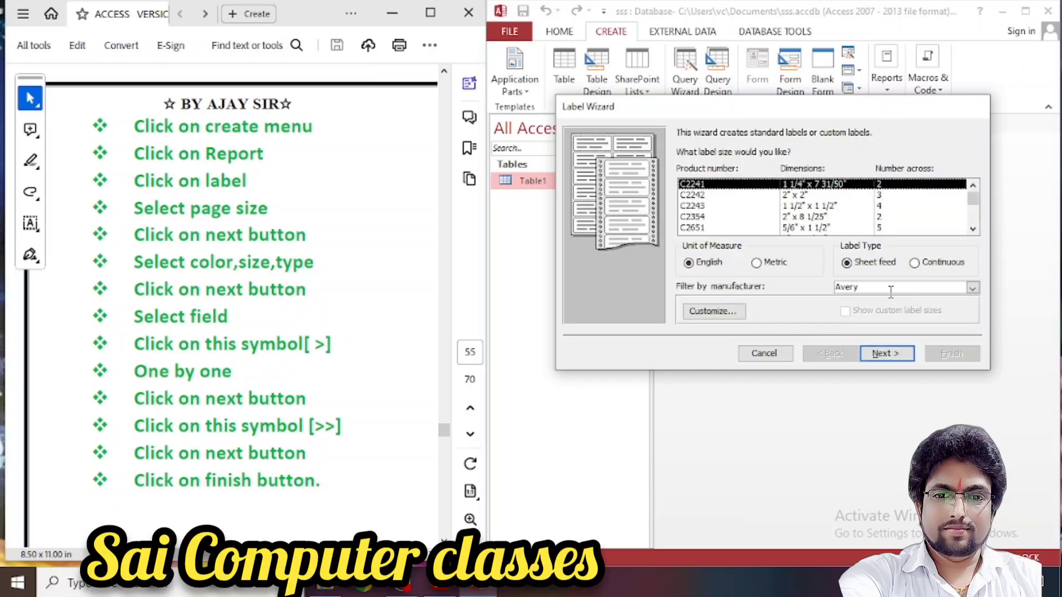
click(885, 353)
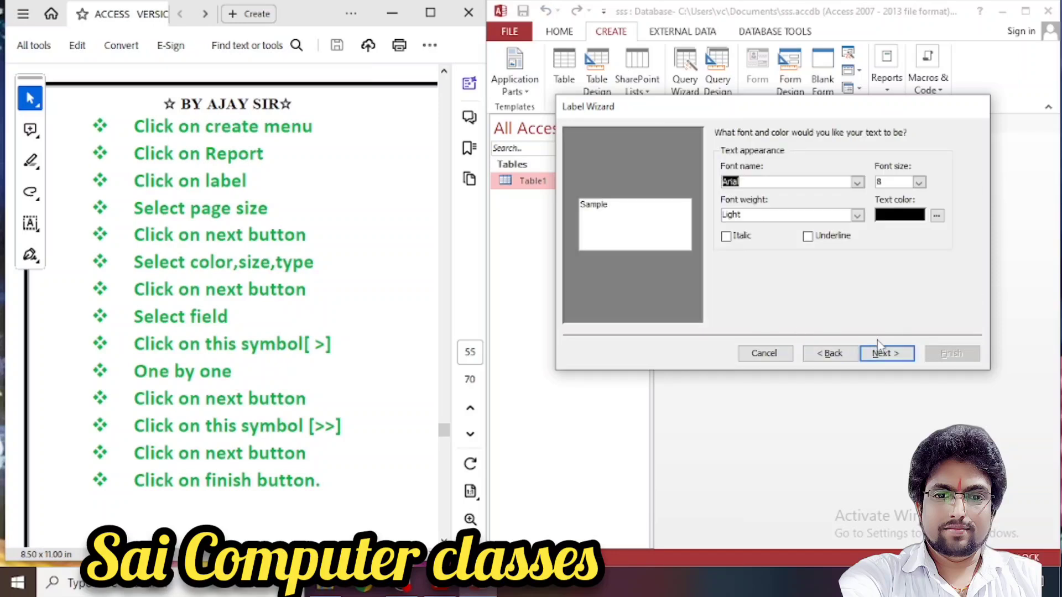
- Set the label text to size 11 in bright green and continue to the field selection
click(918, 182)
click(892, 230)
click(936, 215)
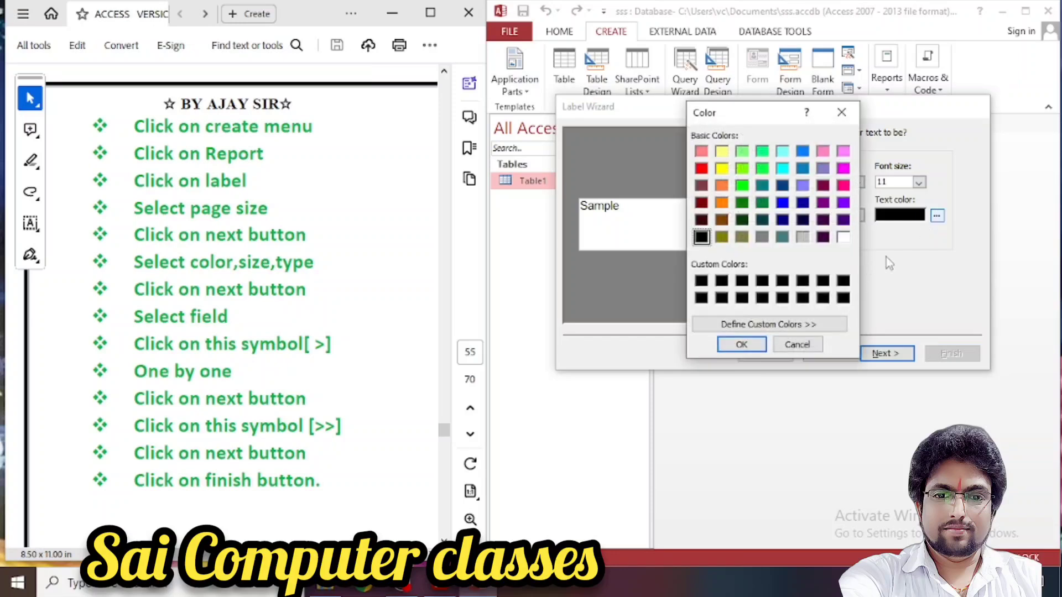
click(743, 187)
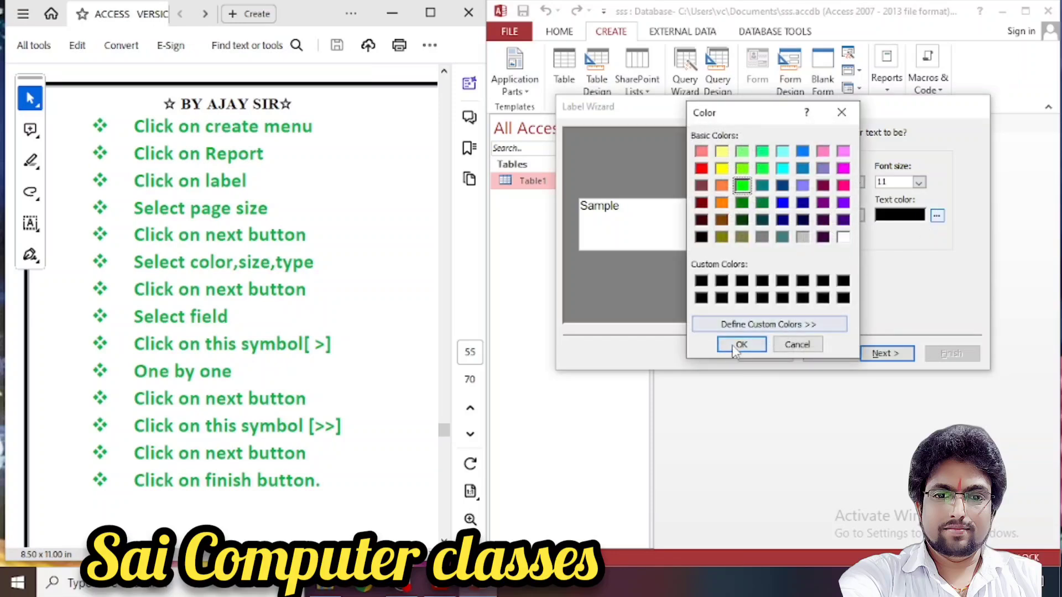
click(741, 344)
click(881, 354)
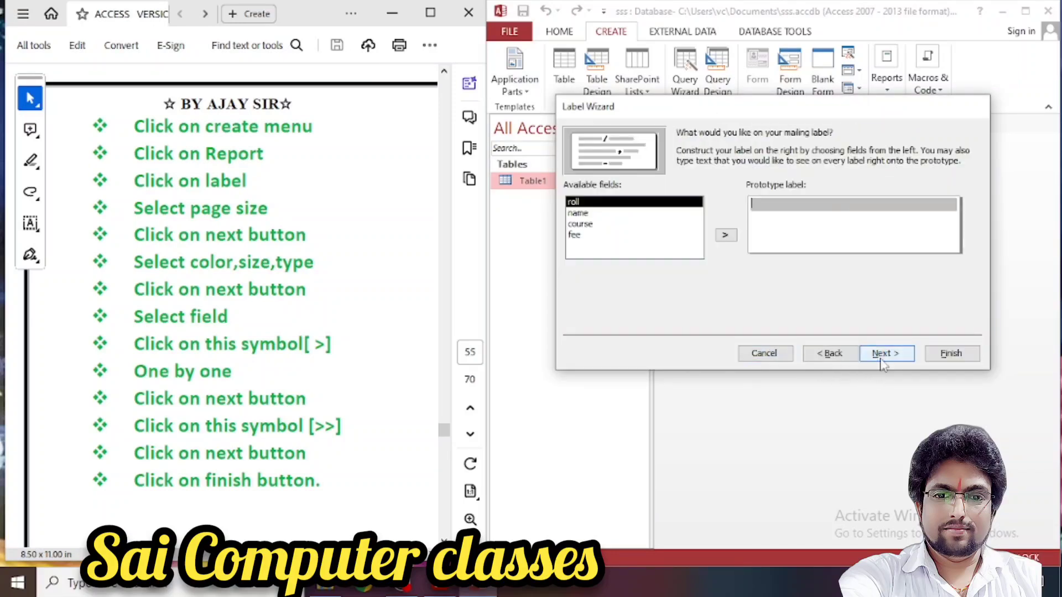
- Place the roll, name, course and fee fields on separate lines of the prototype label and continue to the sorting options
click(730, 237)
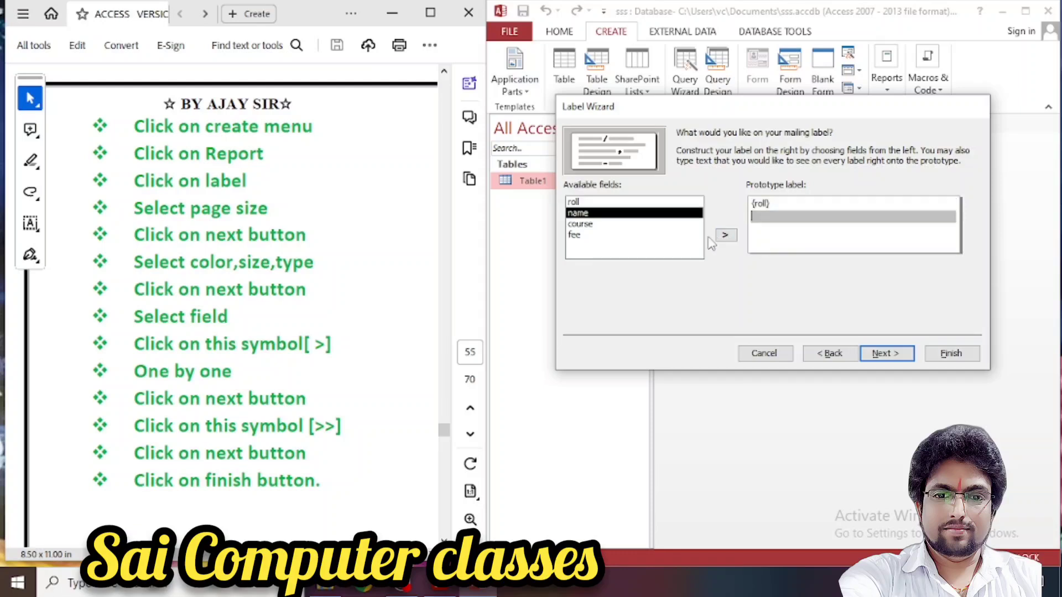
click(726, 237)
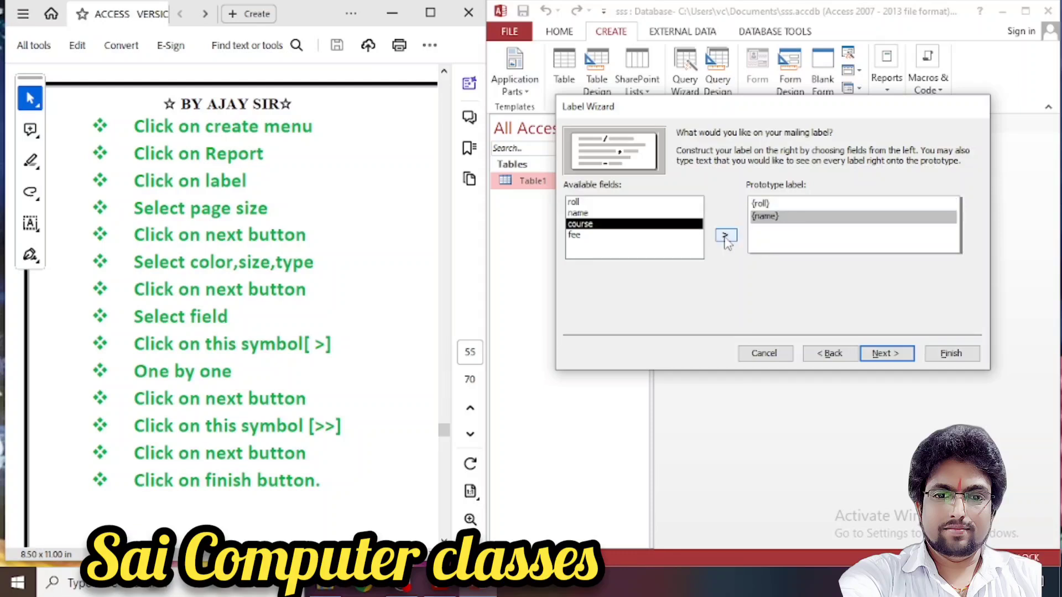
click(726, 237)
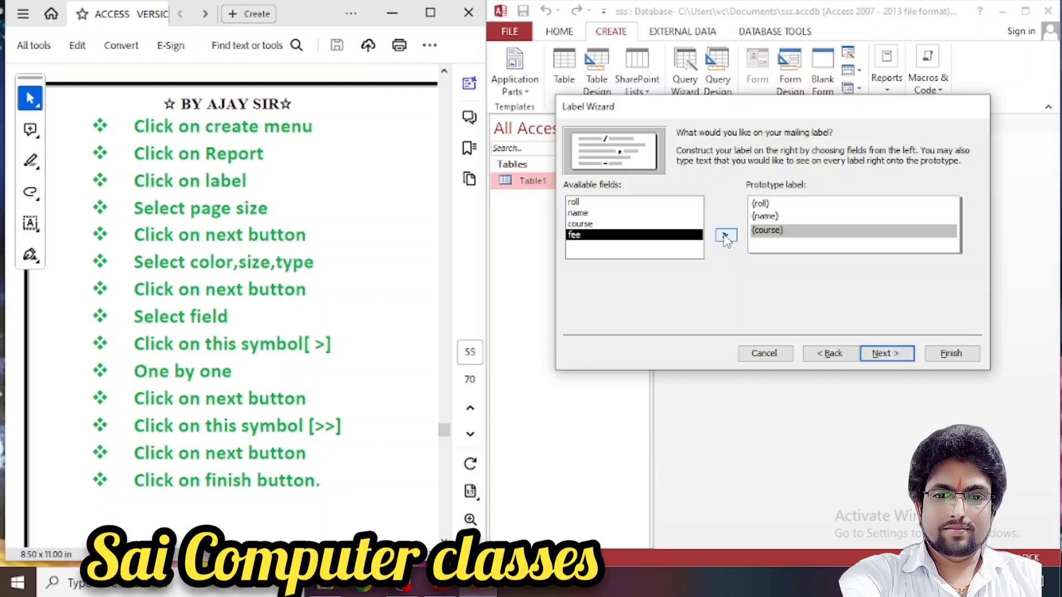
click(726, 237)
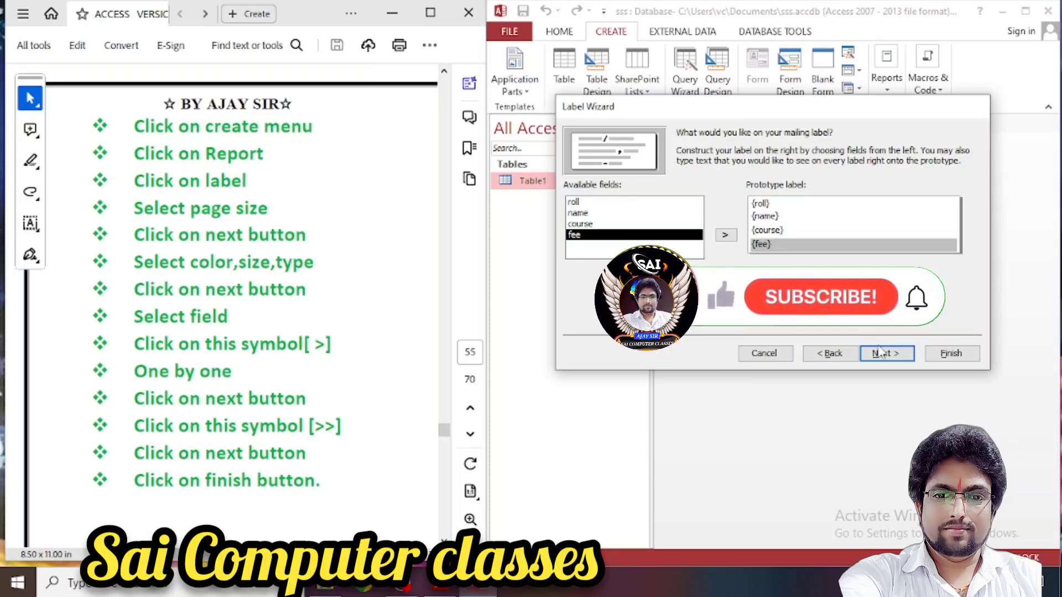
click(880, 353)
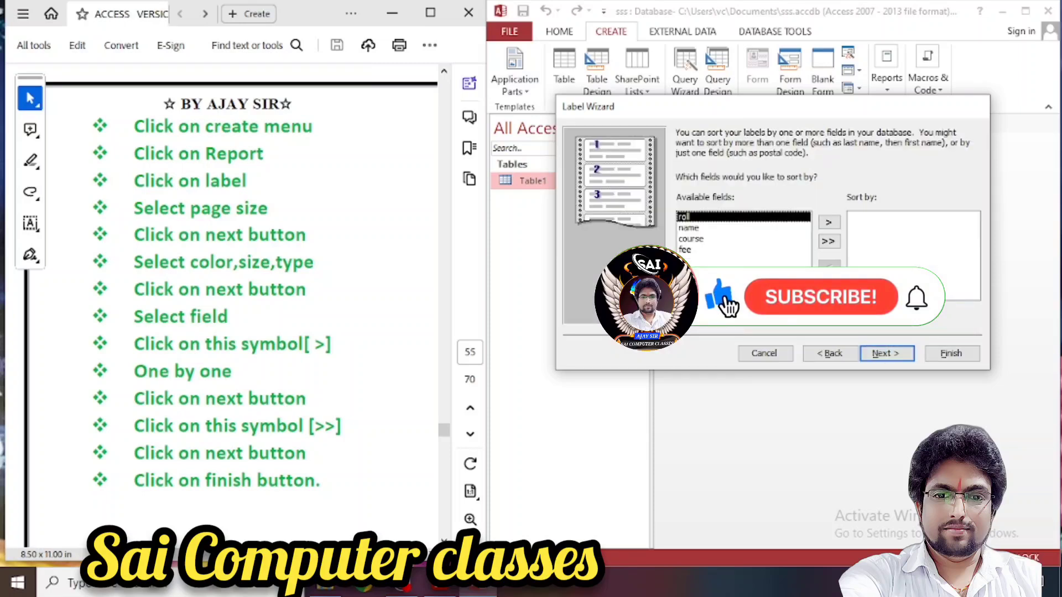
- Sort the labels by all four fields, roll, name, course and fee, and finish the wizard to generate the report
click(828, 241)
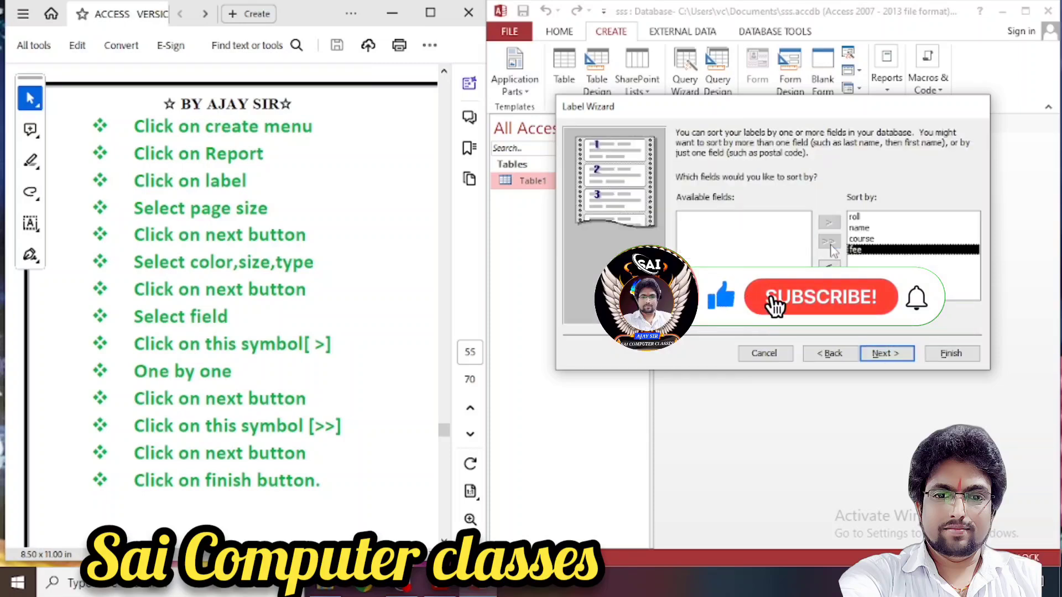
click(885, 353)
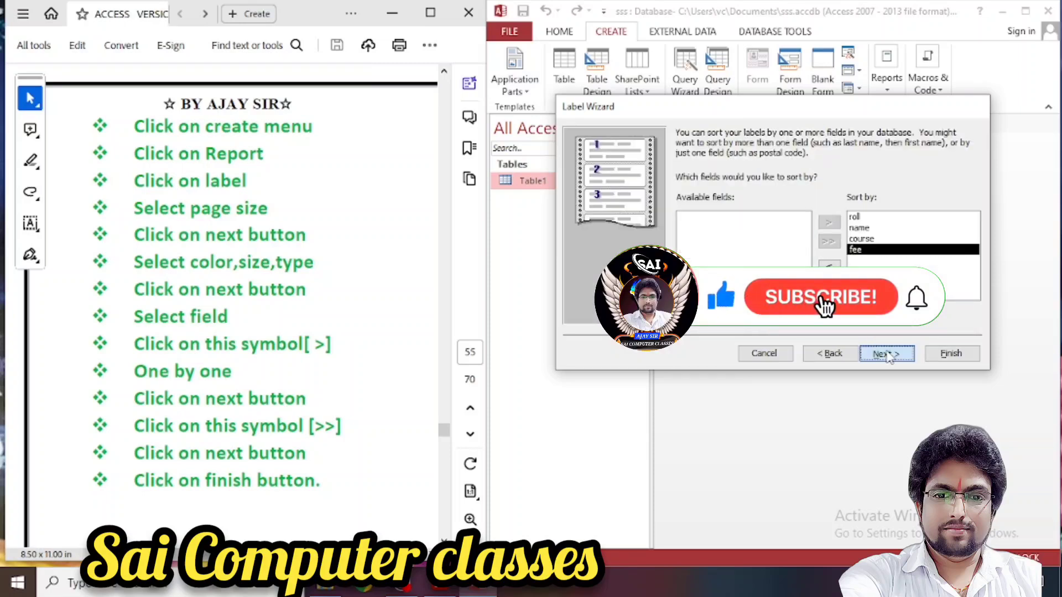
click(937, 353)
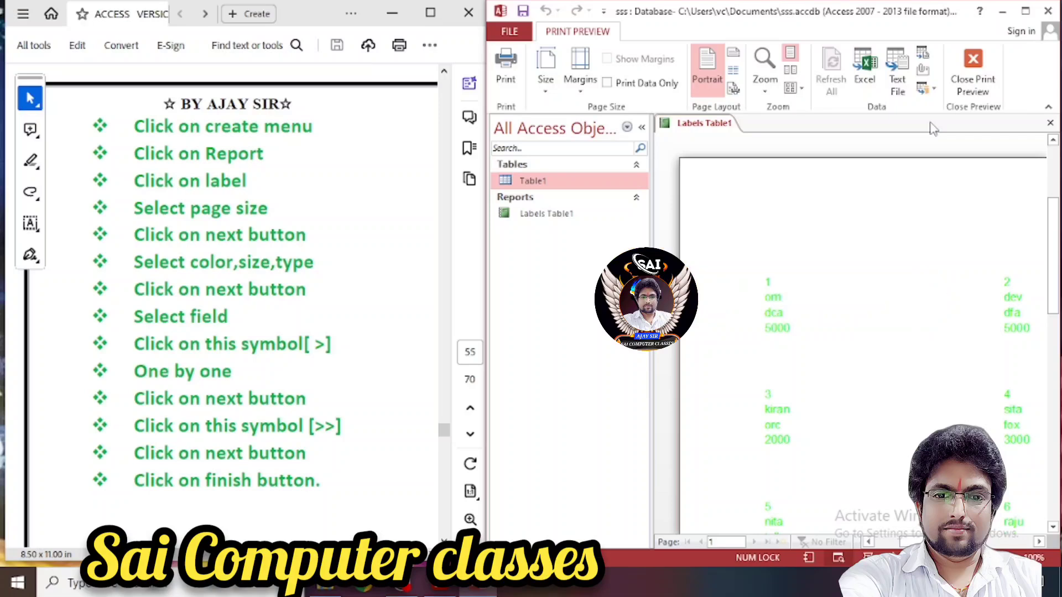
- Maximize the database window and examine the layout and records of the generated labels in the print preview
click(1025, 11)
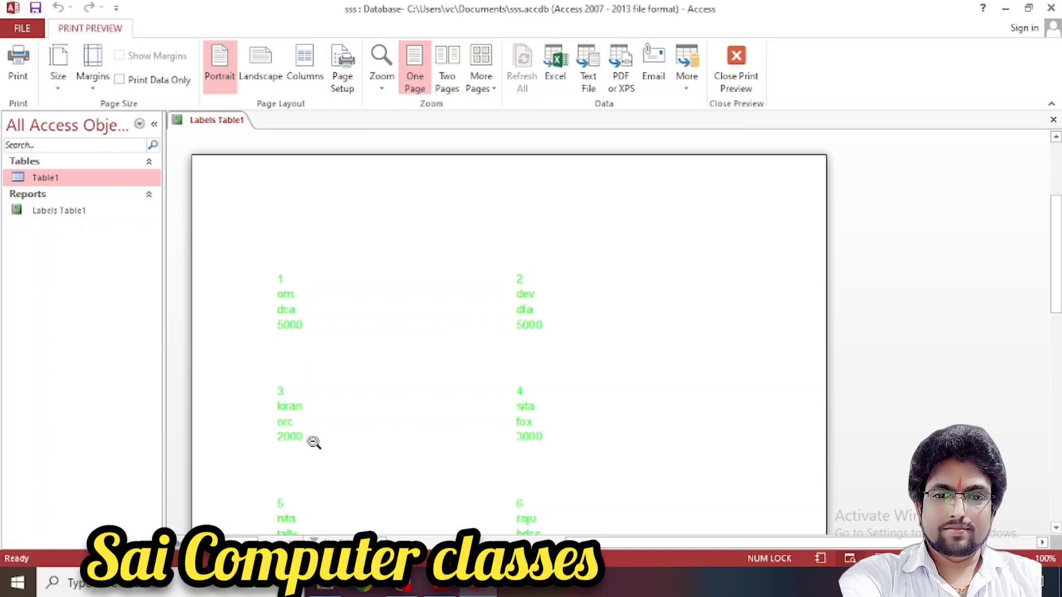
scroll(347, 437, down, 2)
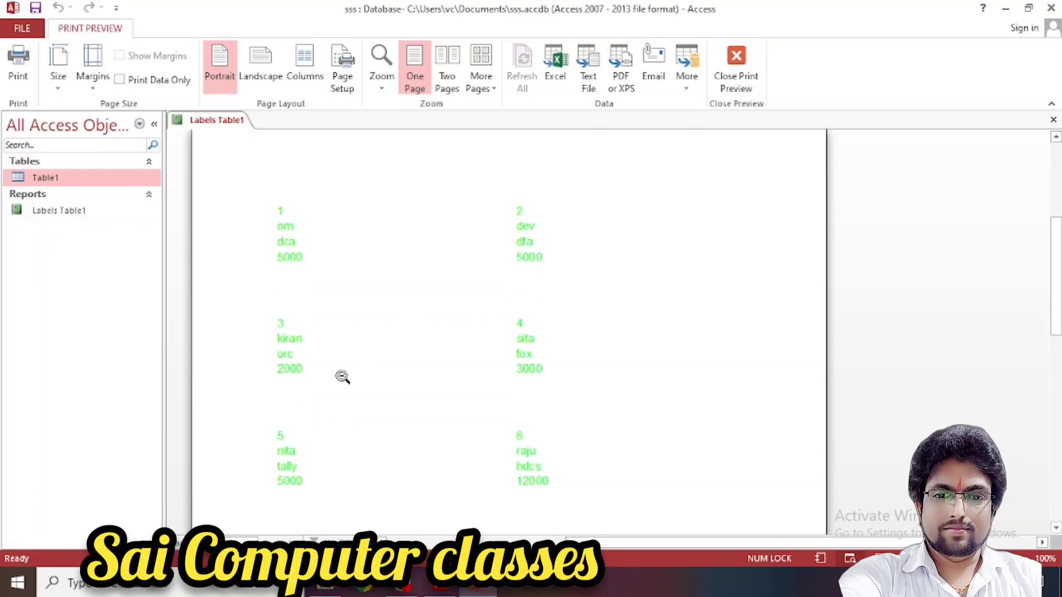
scroll(335, 398, down, 2)
scroll(339, 398, down, 2)
scroll(344, 399, up, 3)
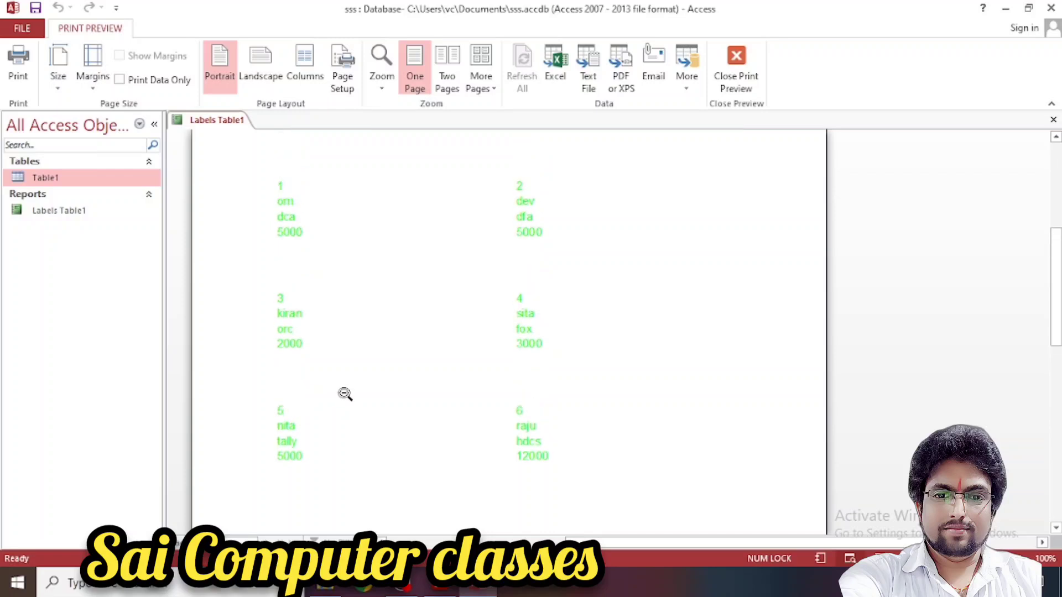
scroll(345, 396, down, 3)
scroll(345, 392, down, 8)
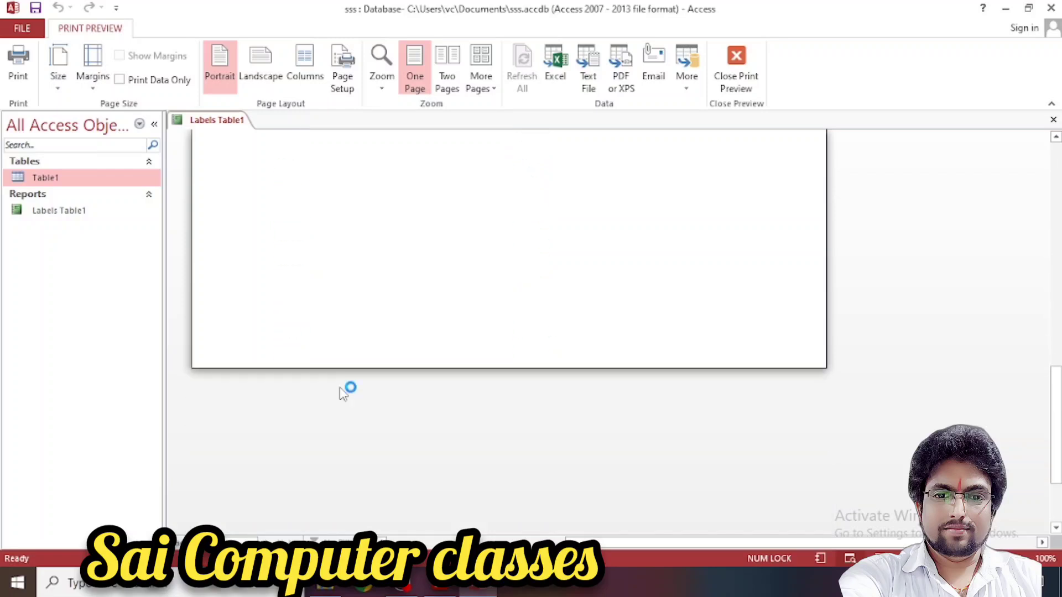
scroll(347, 392, up, 4)
scroll(345, 393, up, 6)
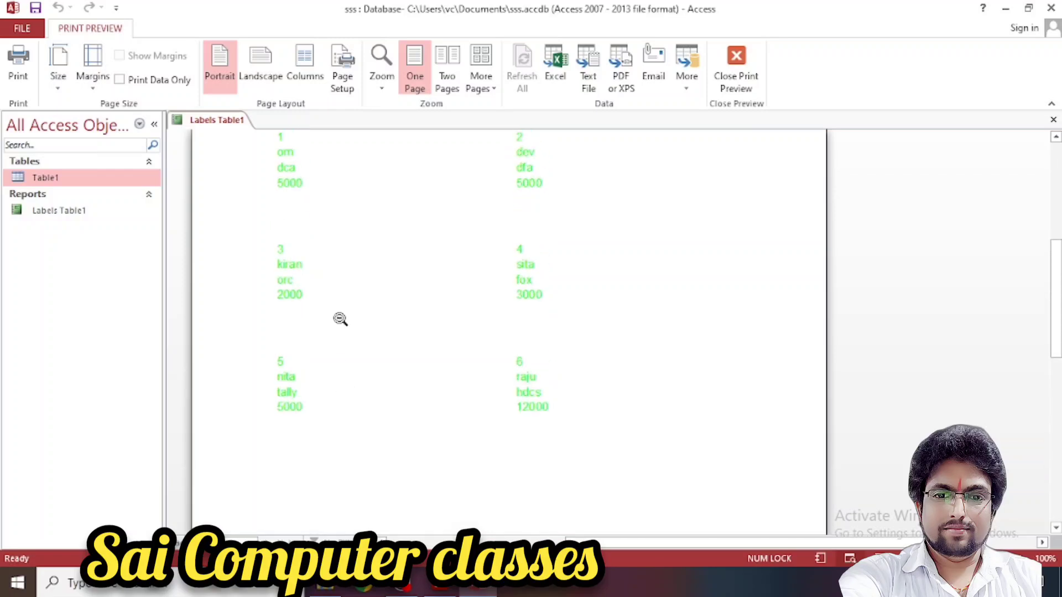
scroll(334, 310, up, 2)
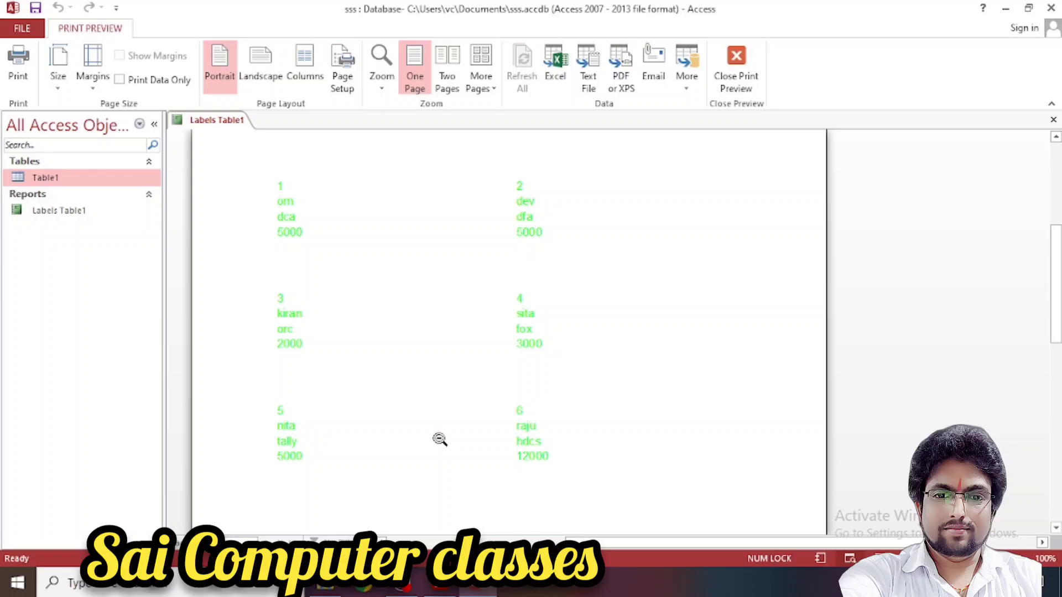
- Close the print preview and the label report, and delete the Labels Table1 report from the database
click(719, 80)
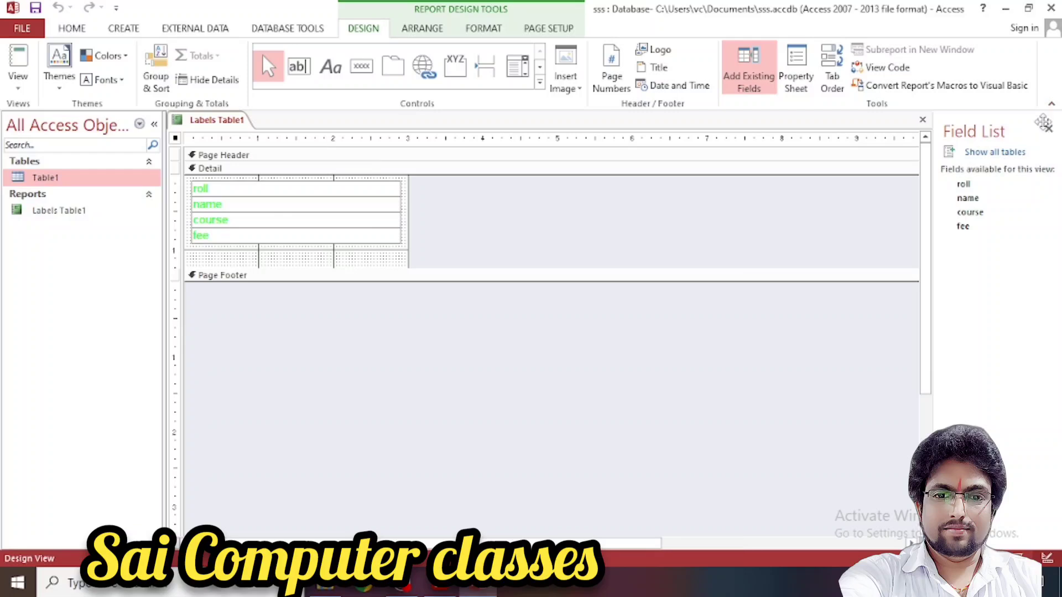
click(1049, 128)
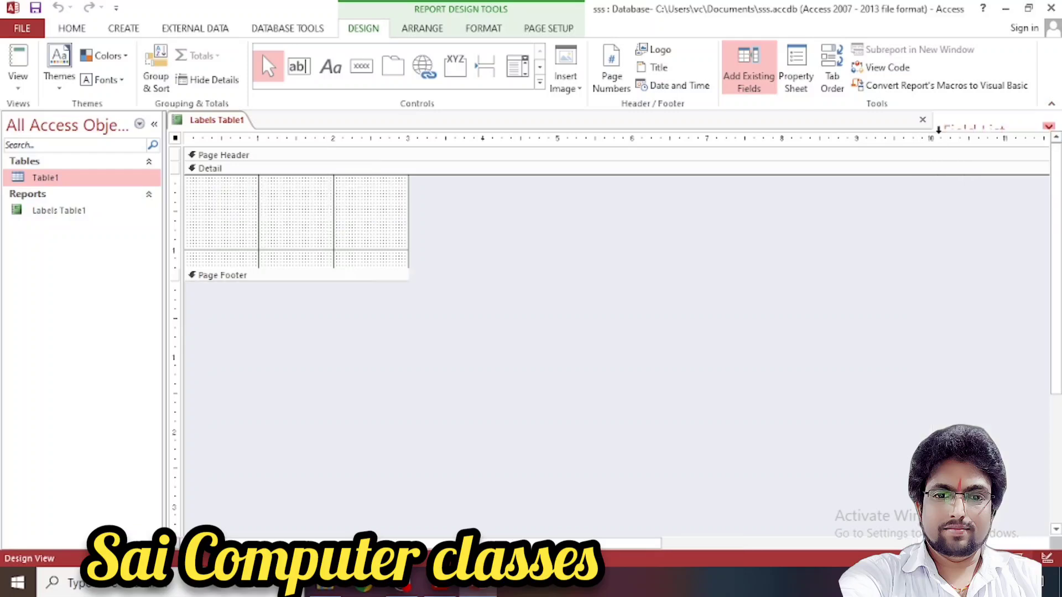
click(1053, 120)
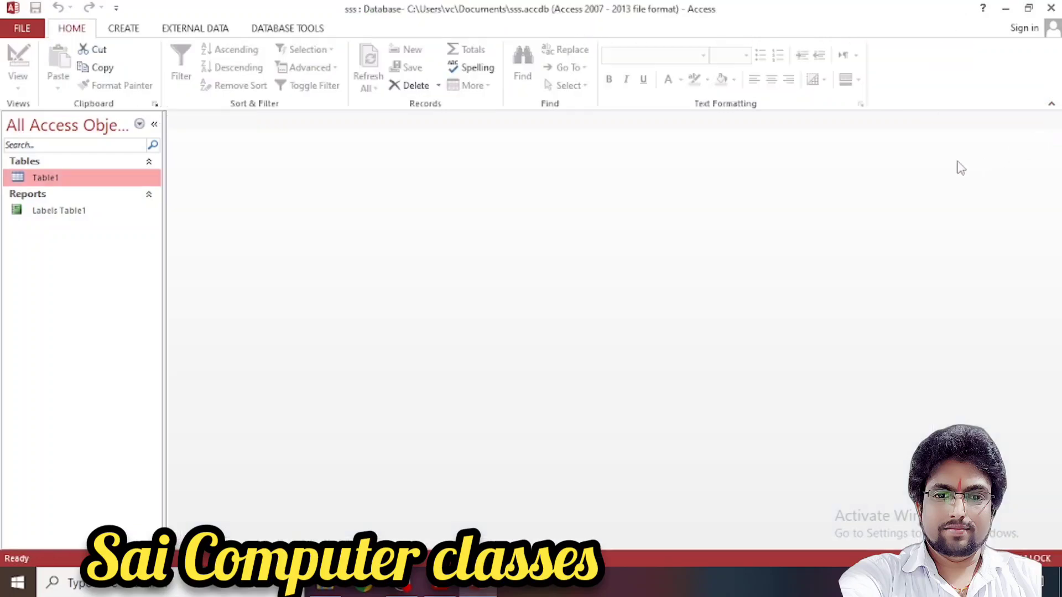
click(109, 216)
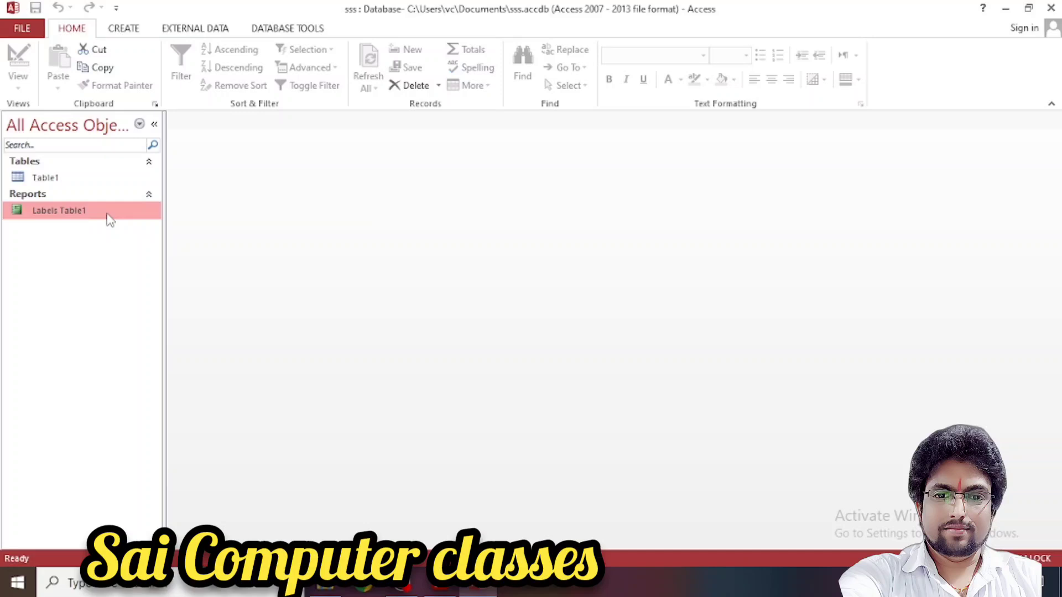
key(Delete)
key(Return)
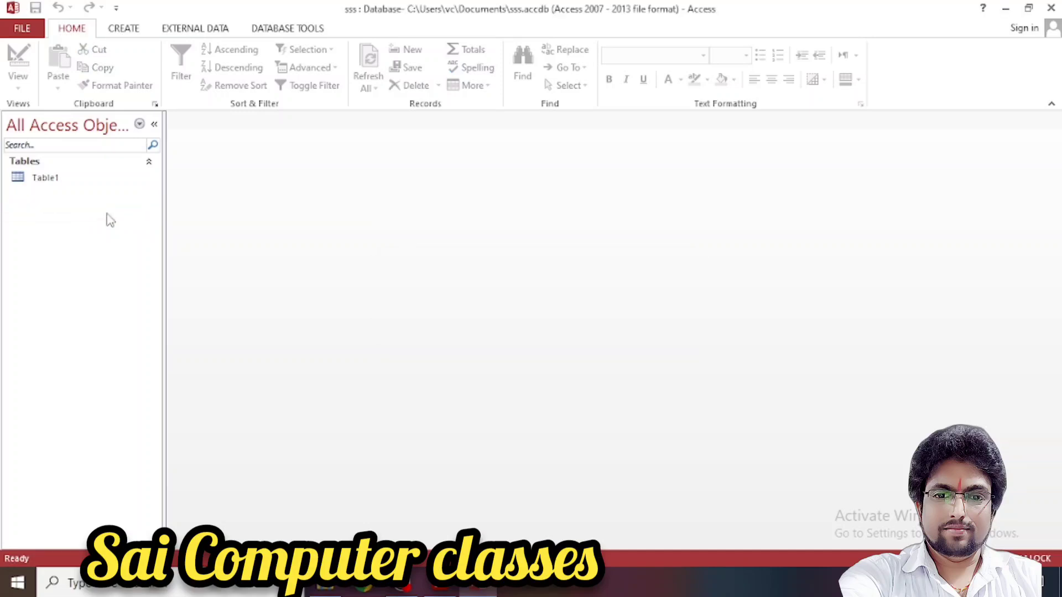
- Start the Label Wizard for Table1 with label size C2242, 2" x 2" with three across, and continue to the text appearance settings
click(138, 33)
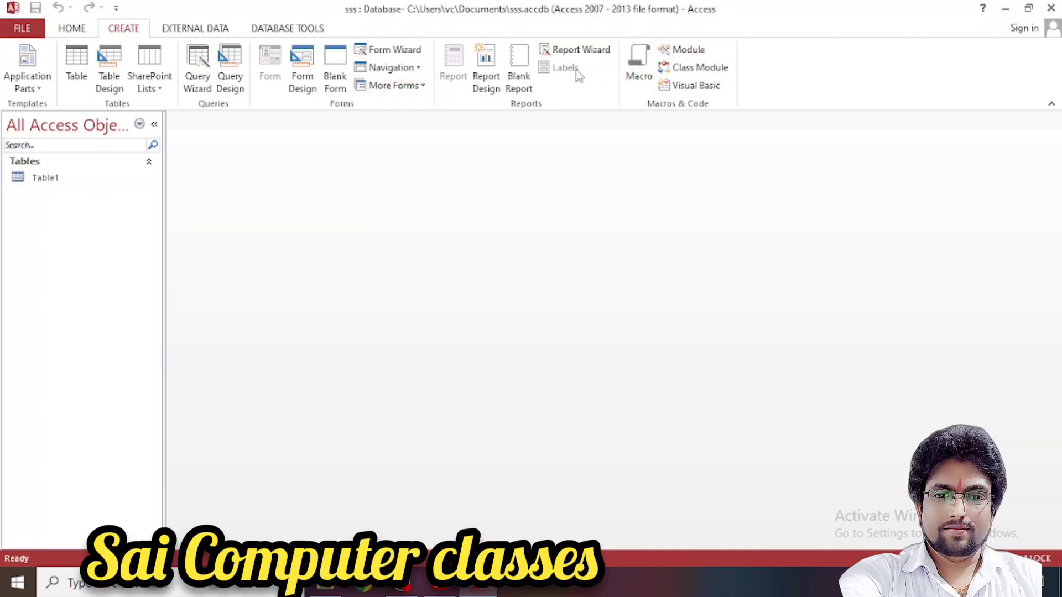
click(67, 180)
click(565, 68)
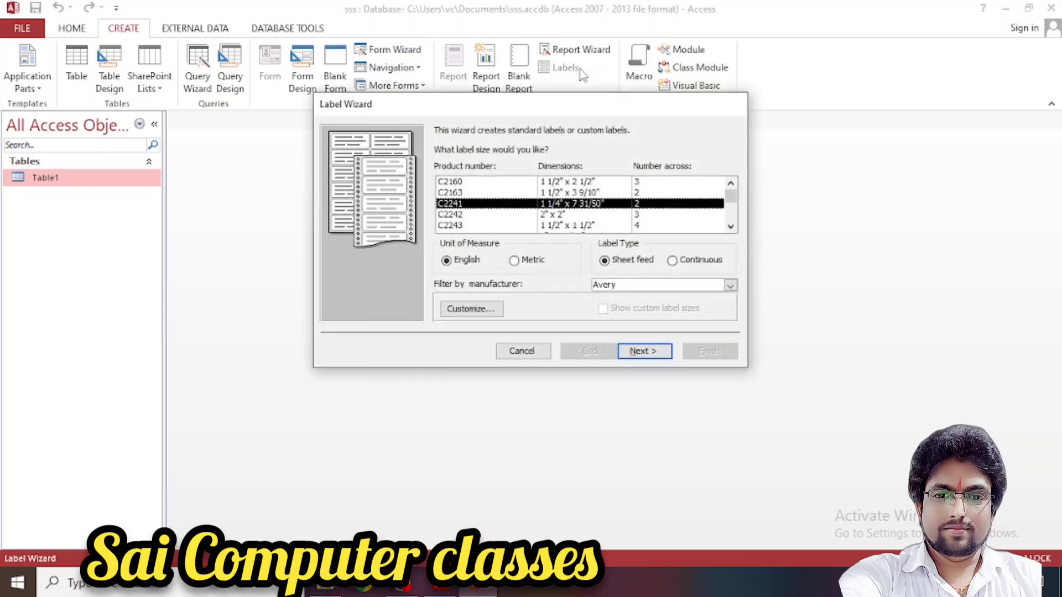
click(637, 216)
click(637, 352)
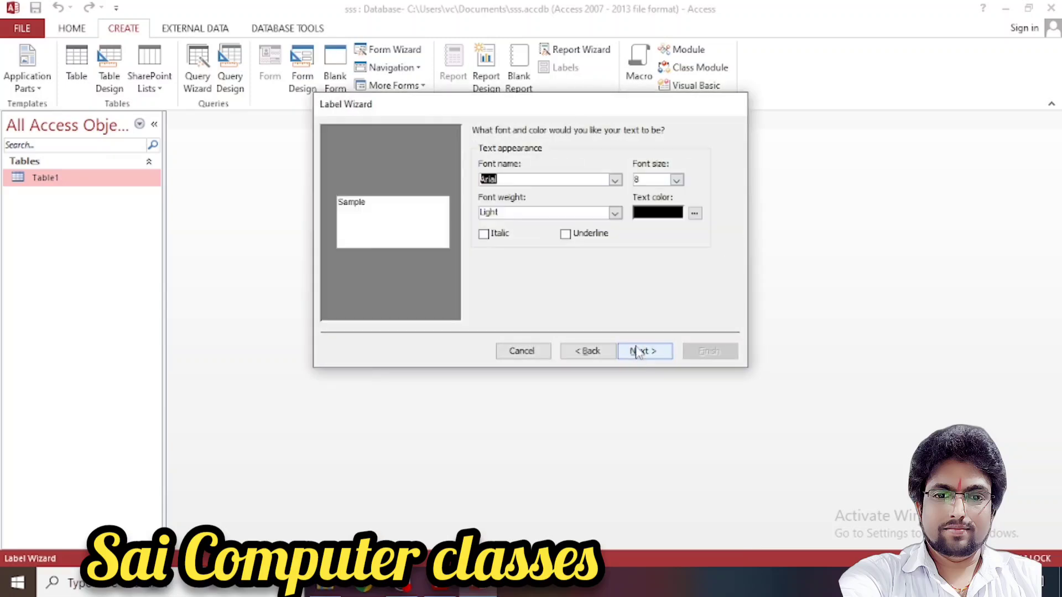
- Set the label text to Arial Black, size 18, in deep pink, and continue to the field selection
click(677, 180)
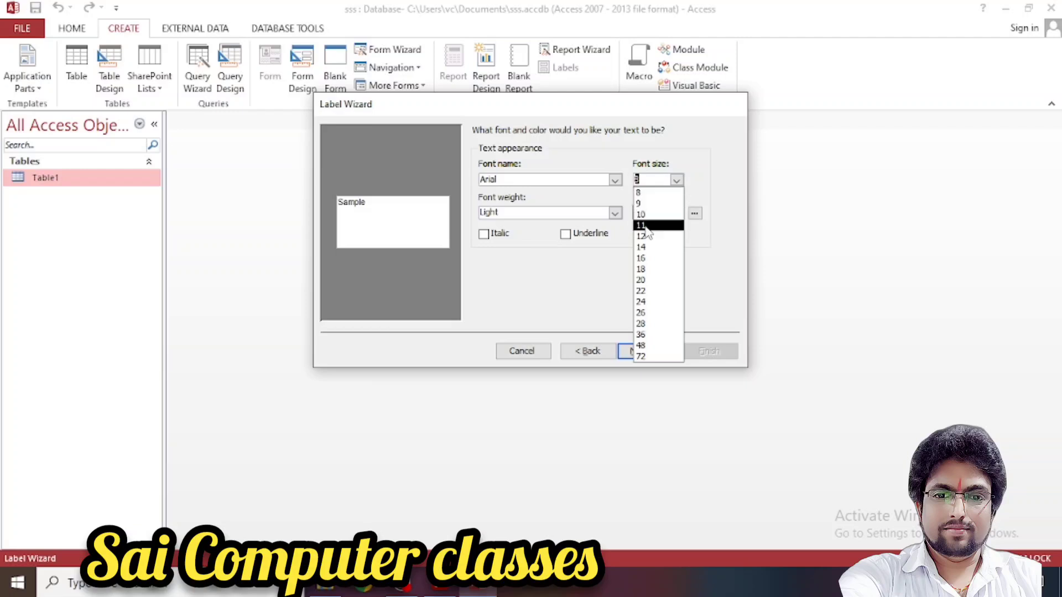
click(642, 268)
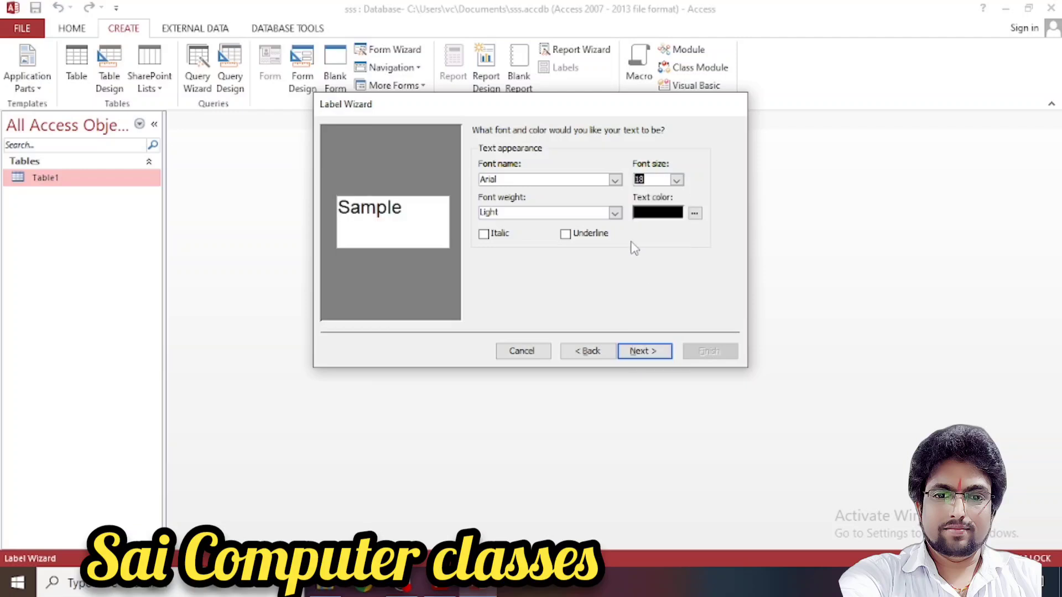
click(615, 180)
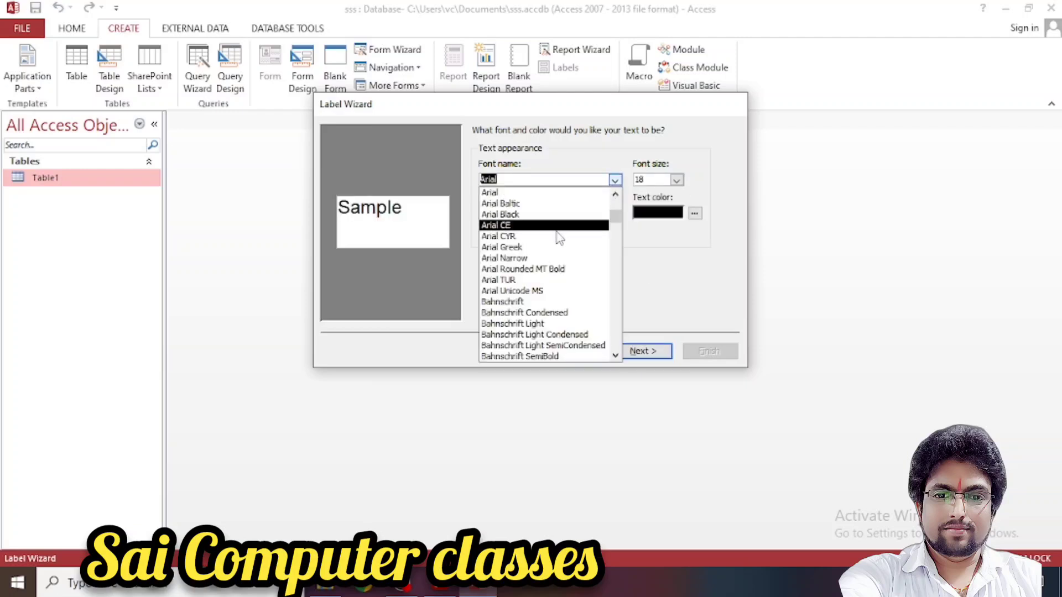
click(524, 215)
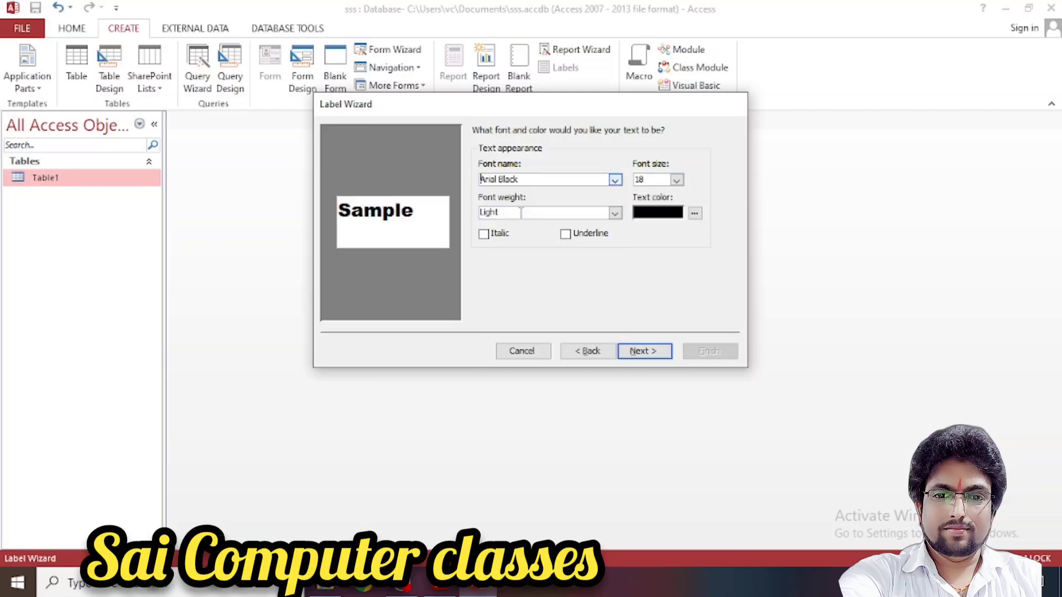
click(694, 214)
click(601, 186)
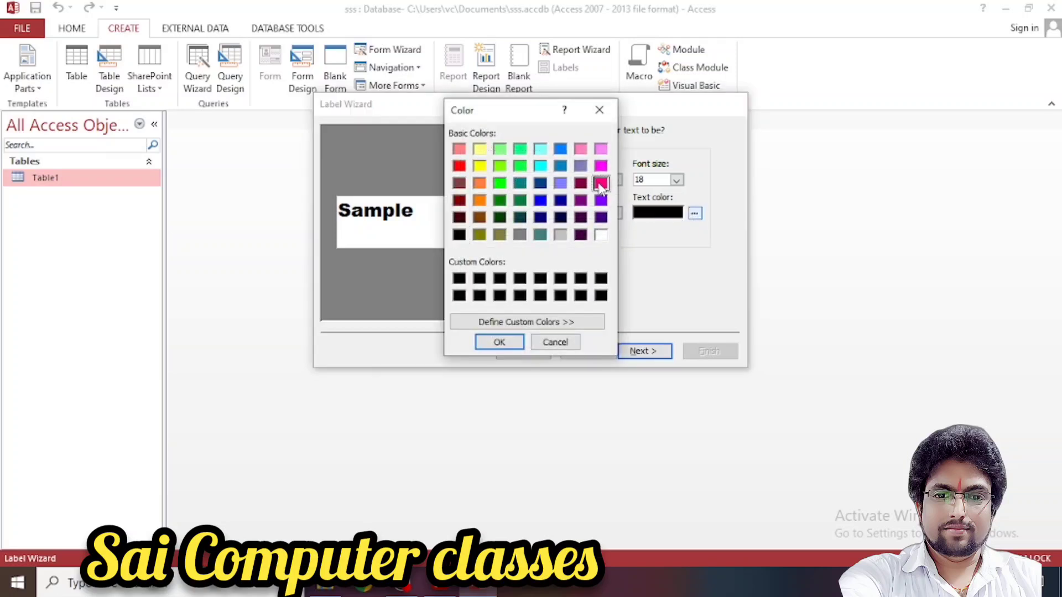
click(498, 342)
click(643, 348)
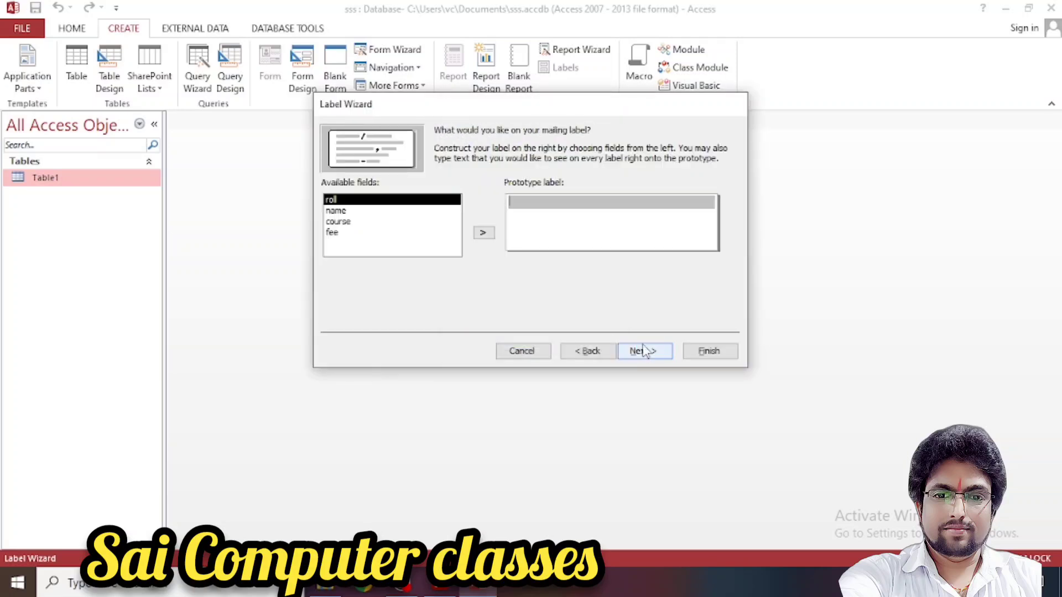
- Add roll, name, course and fee to the prototype label, one per line, and continue to the sorting options
click(488, 234)
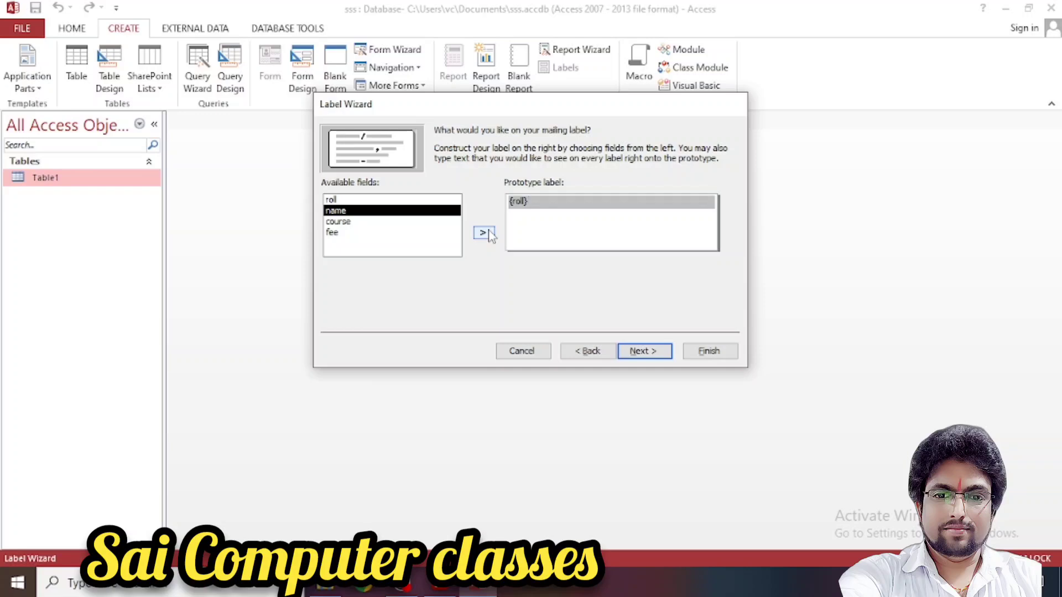
click(483, 233)
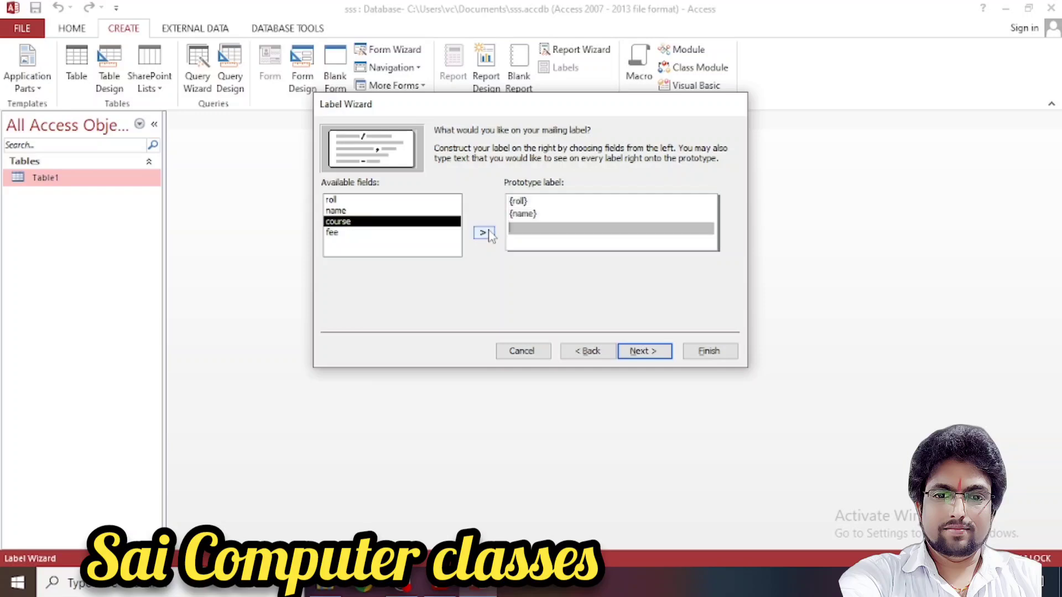
click(483, 233)
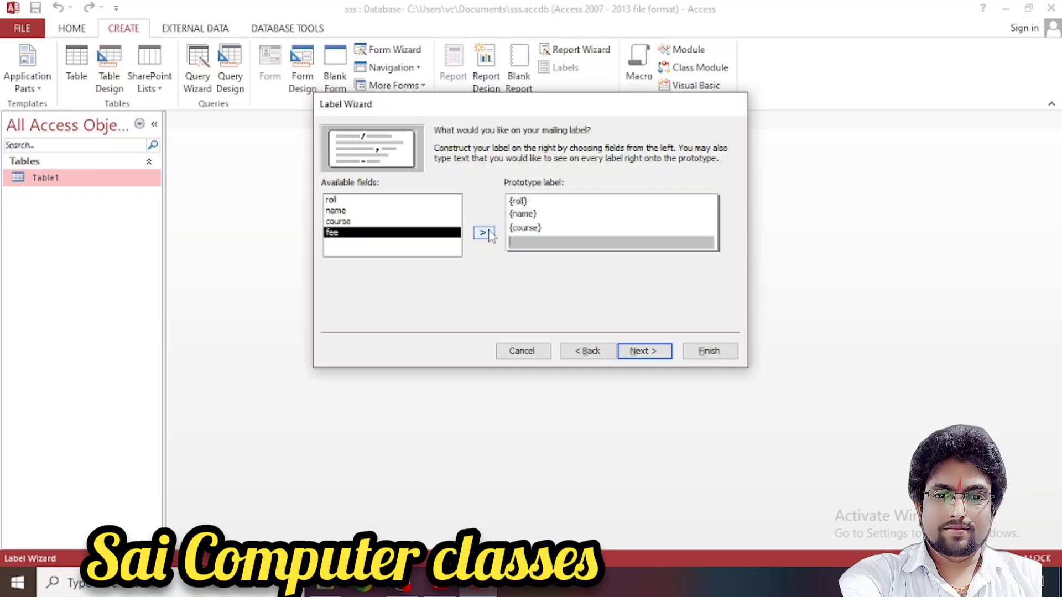
click(489, 234)
click(644, 351)
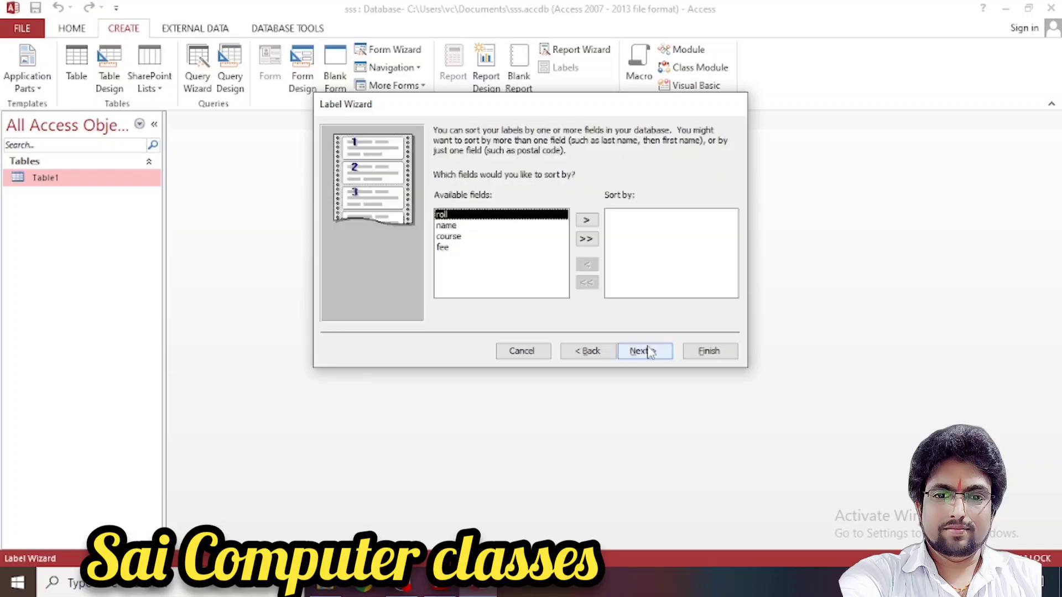
- Sort the labels by roll, name, course and fee, and finish the wizard to see the labels as they will look printed
click(587, 241)
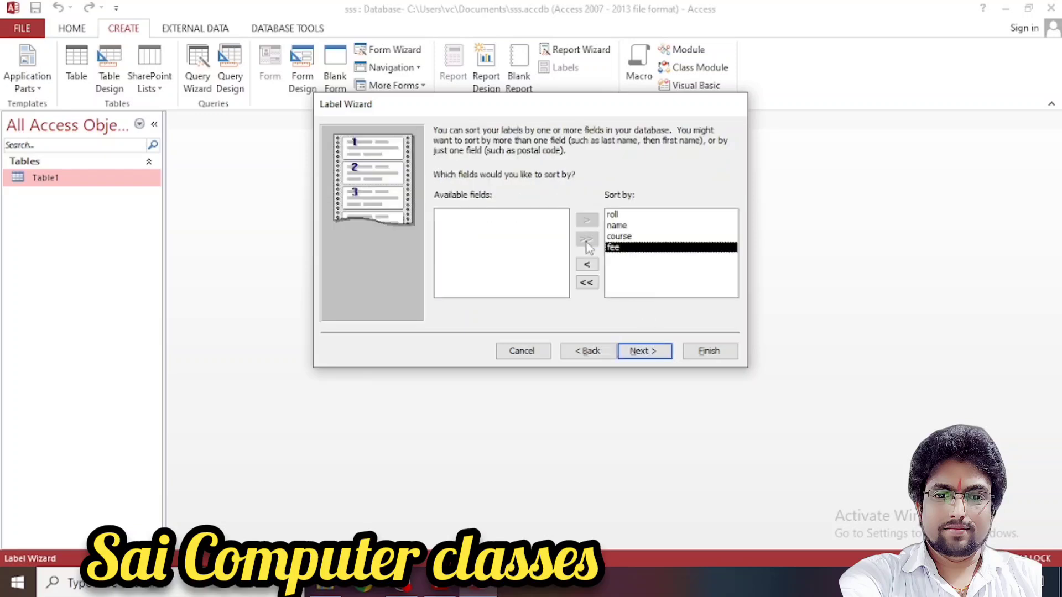
click(640, 354)
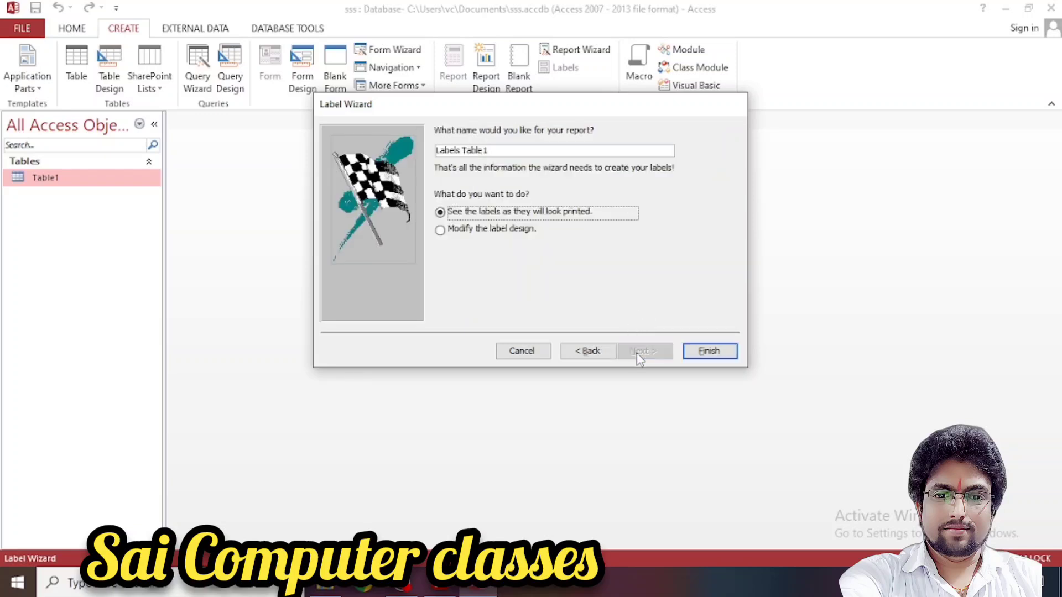
click(717, 351)
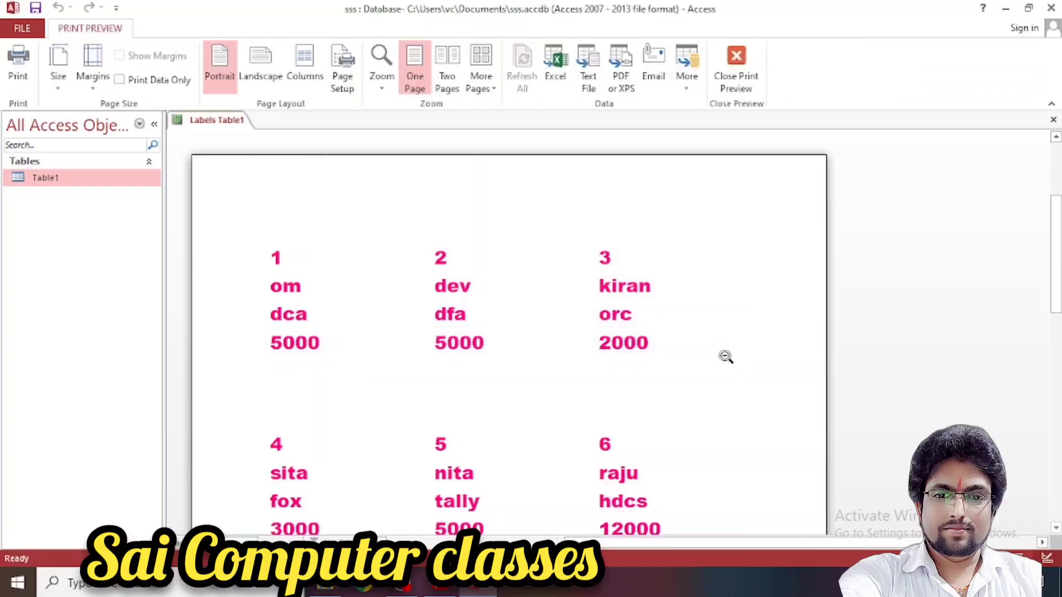
- Check the labels in the print preview, and close the preview and the Labels Table1 report
scroll(436, 305, down, 2)
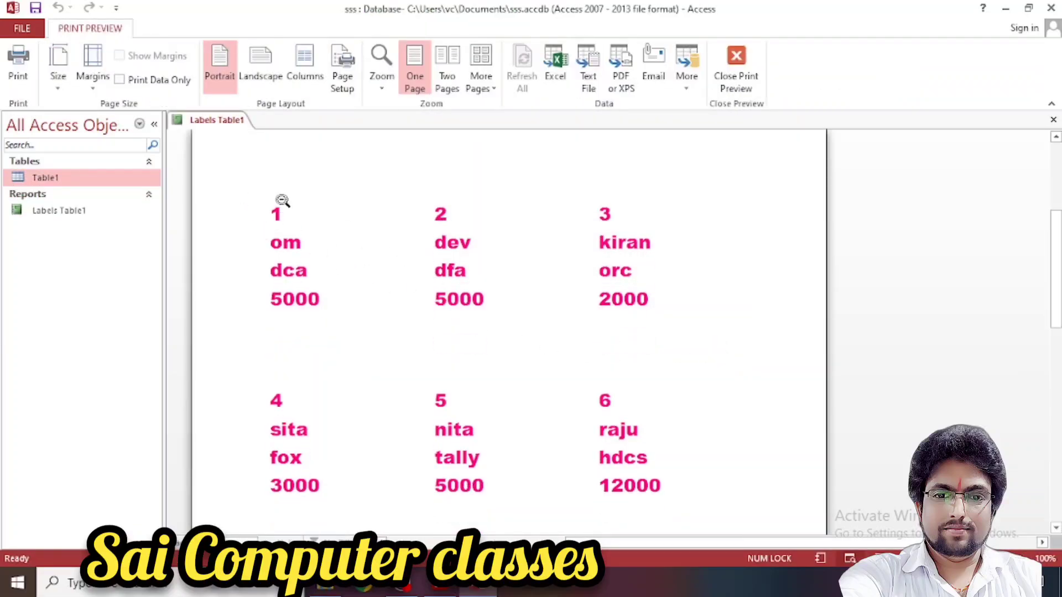
scroll(748, 396, down, 3)
scroll(747, 396, up, 4)
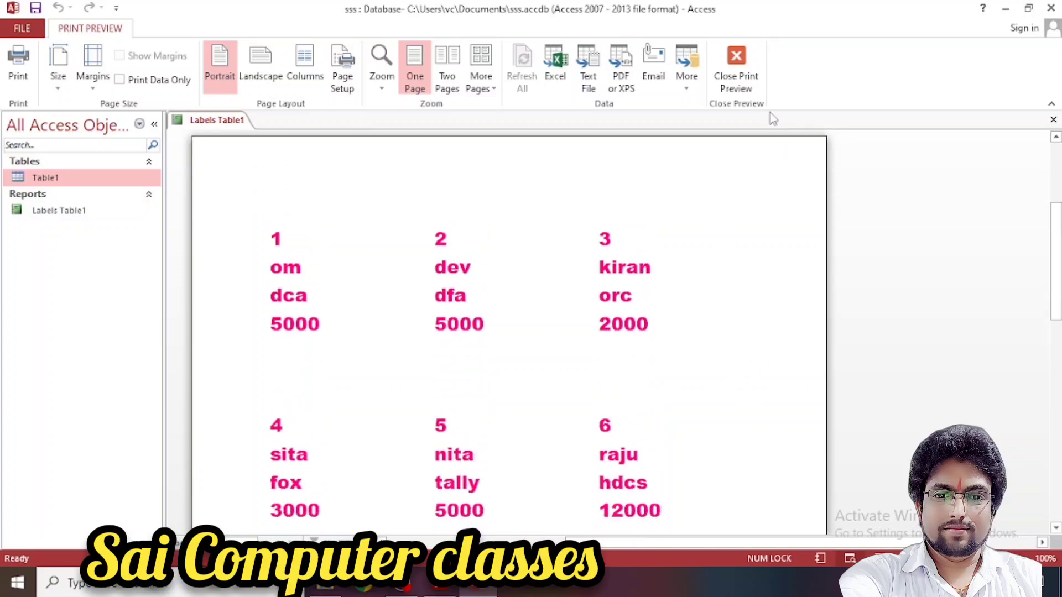
click(751, 92)
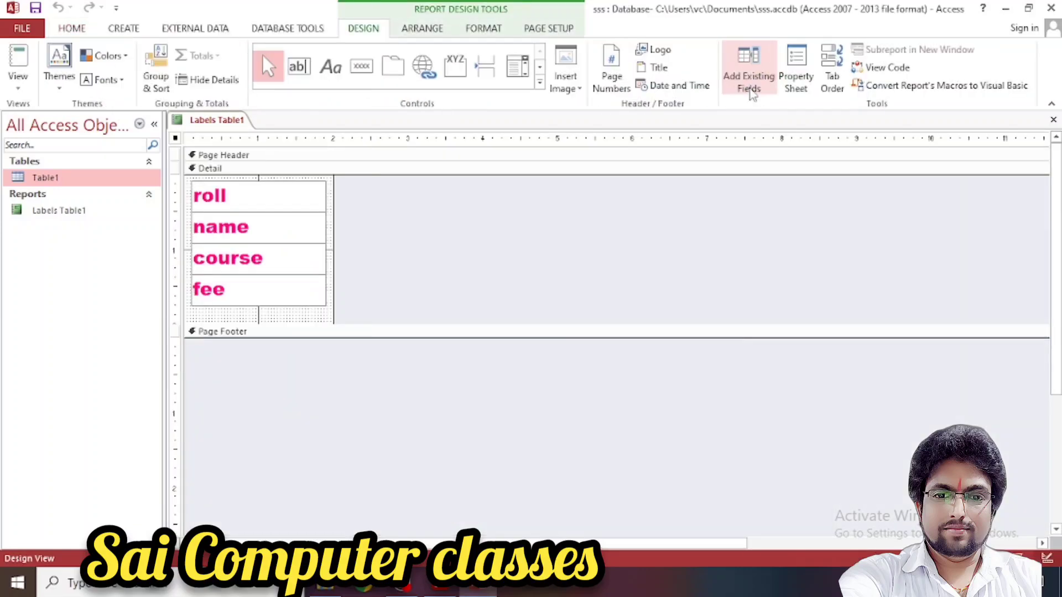
click(1054, 119)
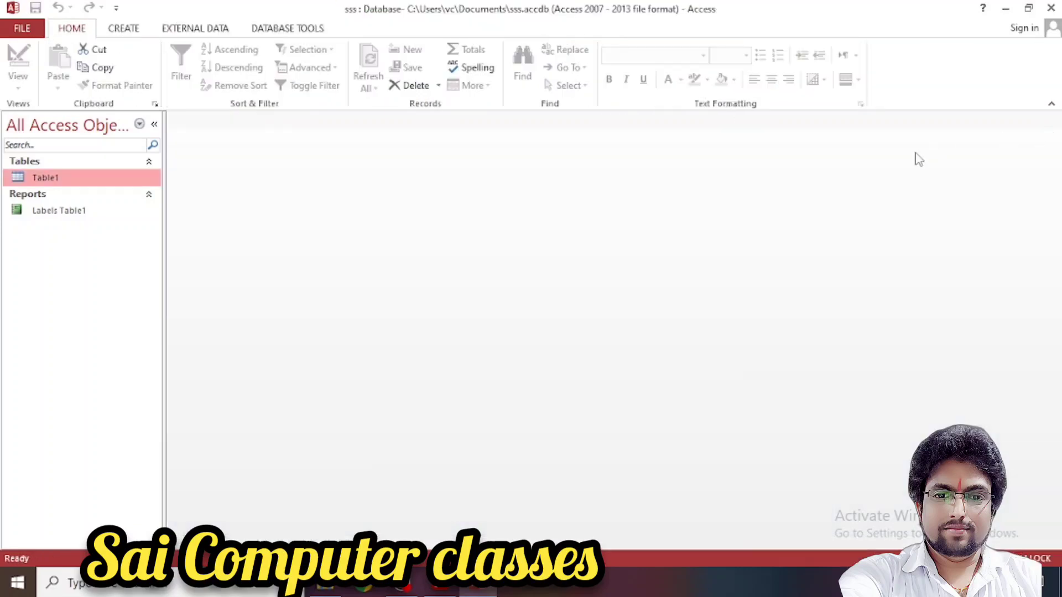
click(140, 31)
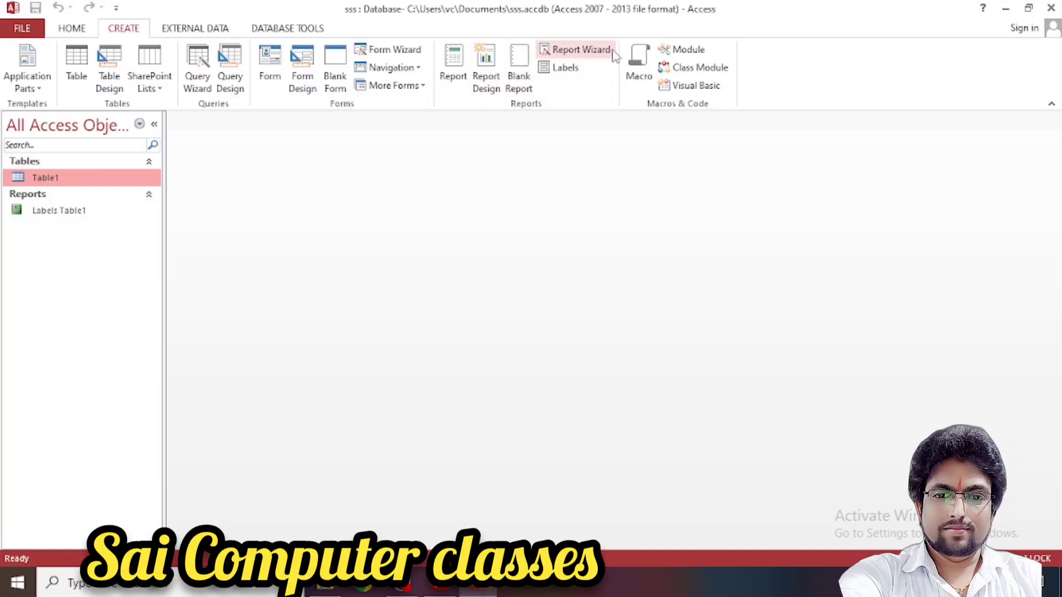
click(638, 88)
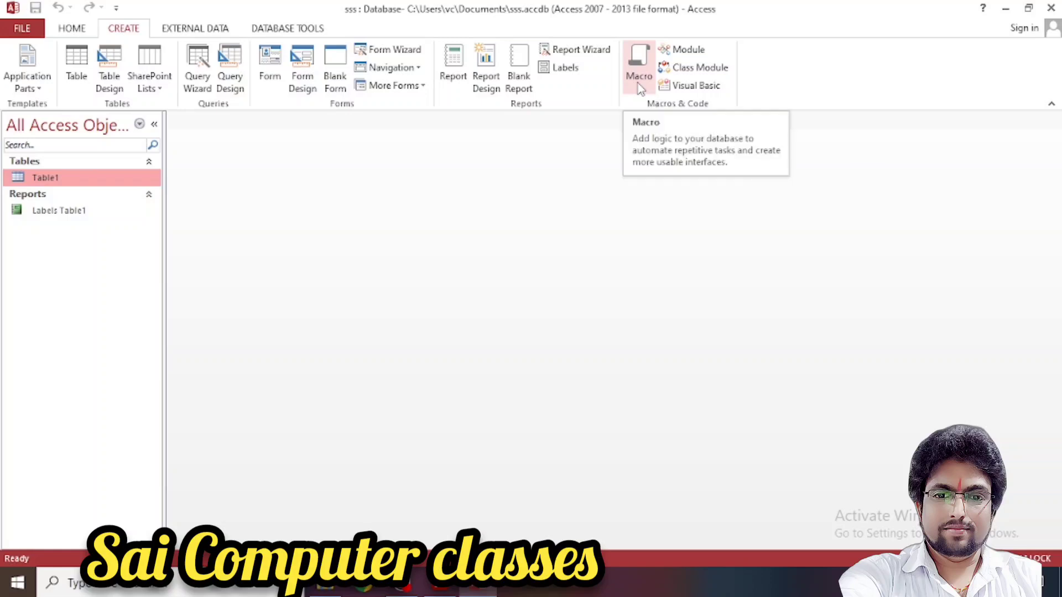